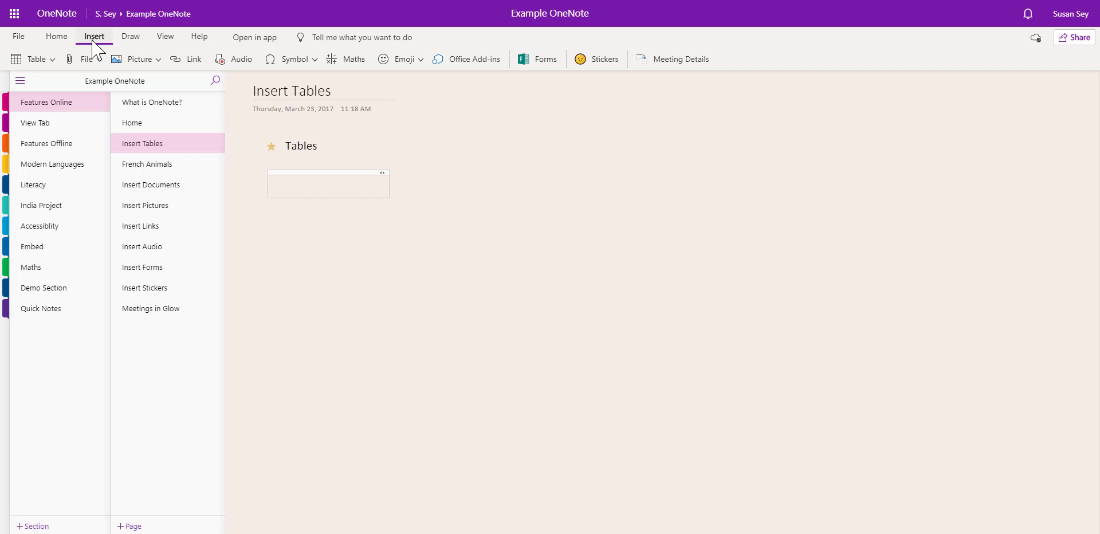
- Bring up the table size grid on the Insert Tables page
click(47, 61)
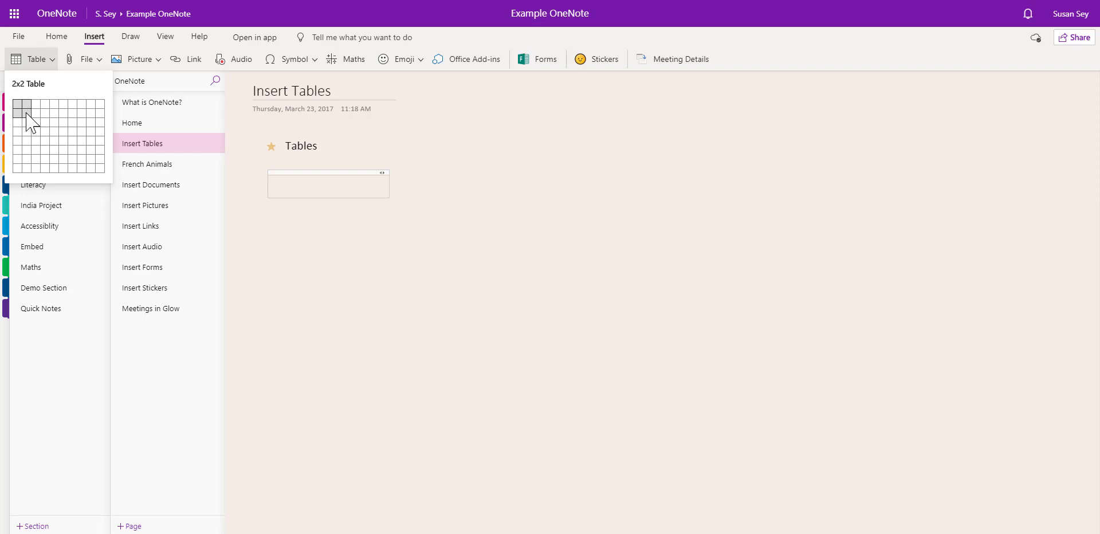
- Insert a 2x2 table, then widen its note container and its left column
click(31, 121)
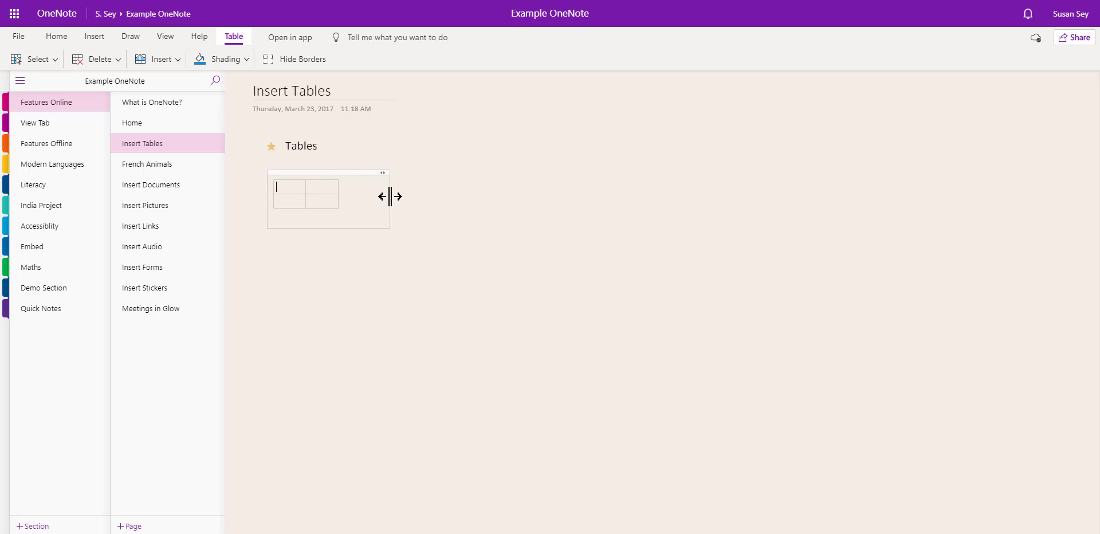
drag(389, 196, 527, 196)
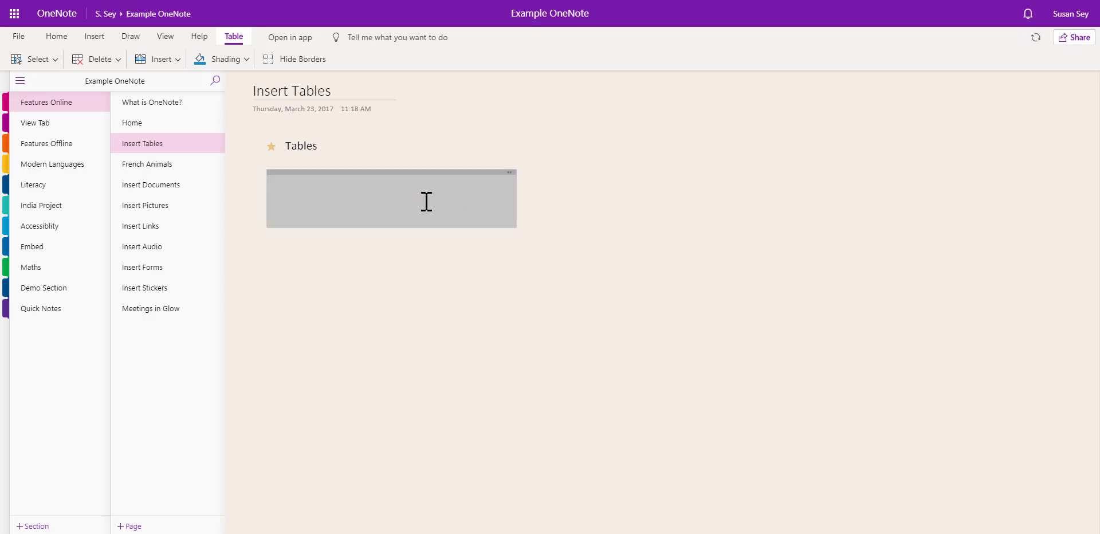
click(351, 201)
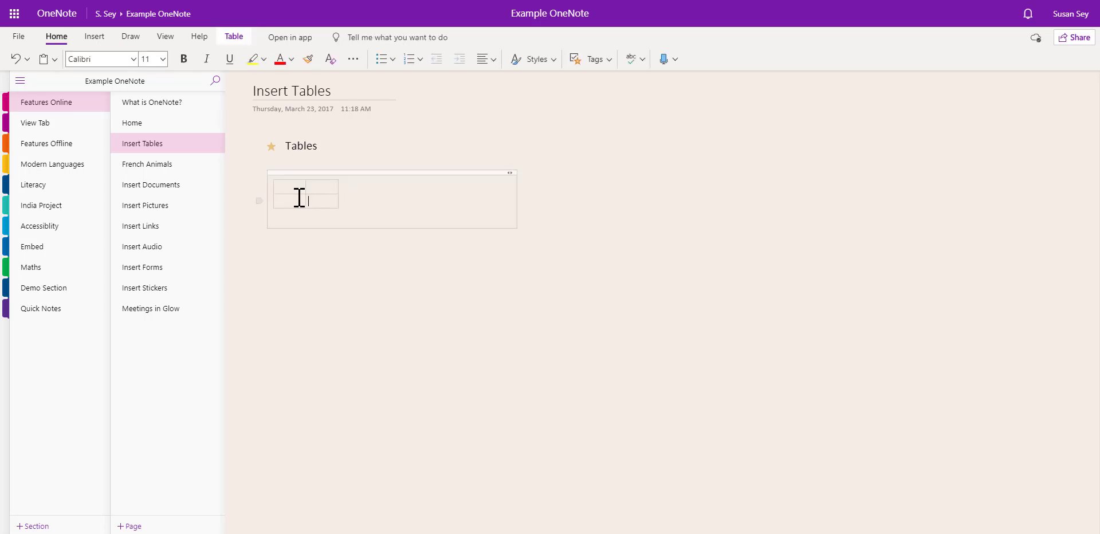
drag(305, 194, 512, 196)
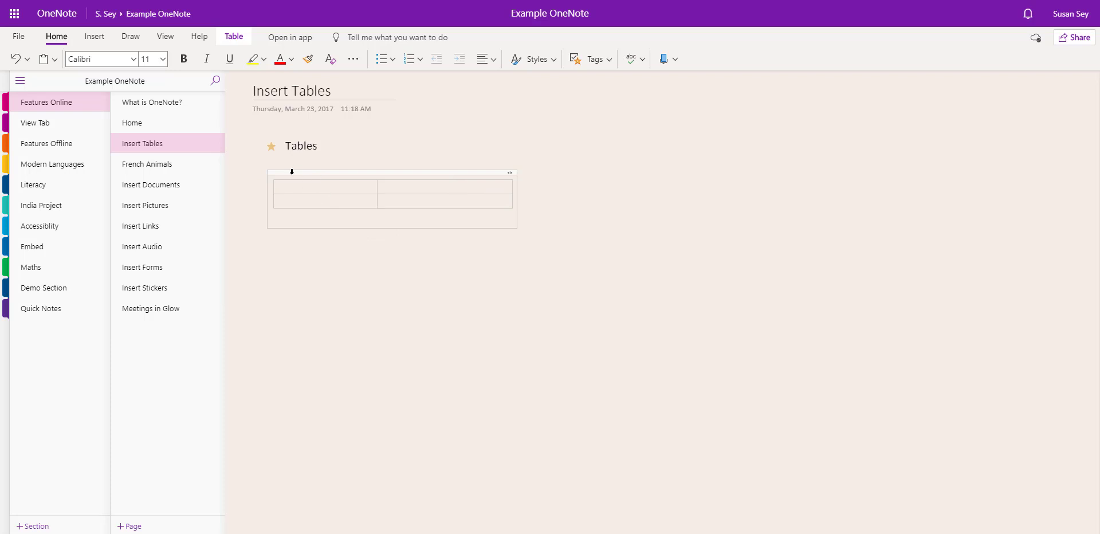
text(tle)
- Centre the Ant and Beetle header cells and set their font size to 18
drag(395, 187, 270, 186)
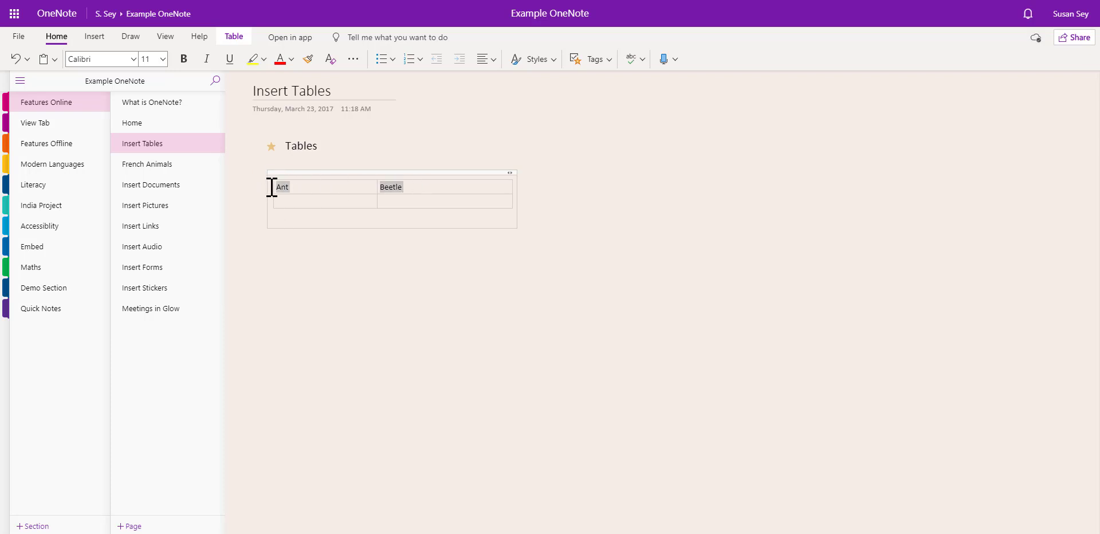
click(488, 60)
click(498, 101)
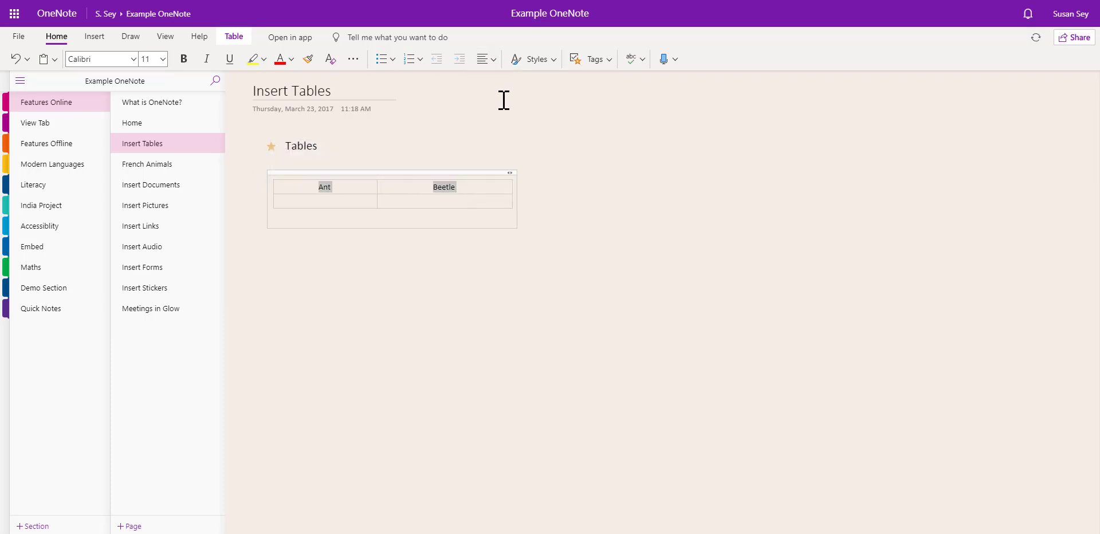
click(163, 59)
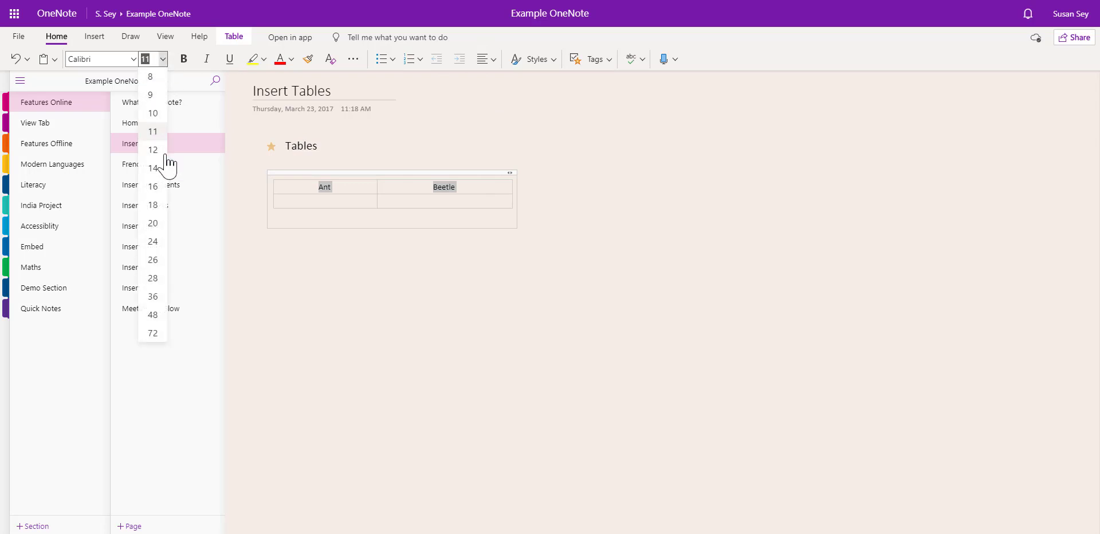
click(153, 205)
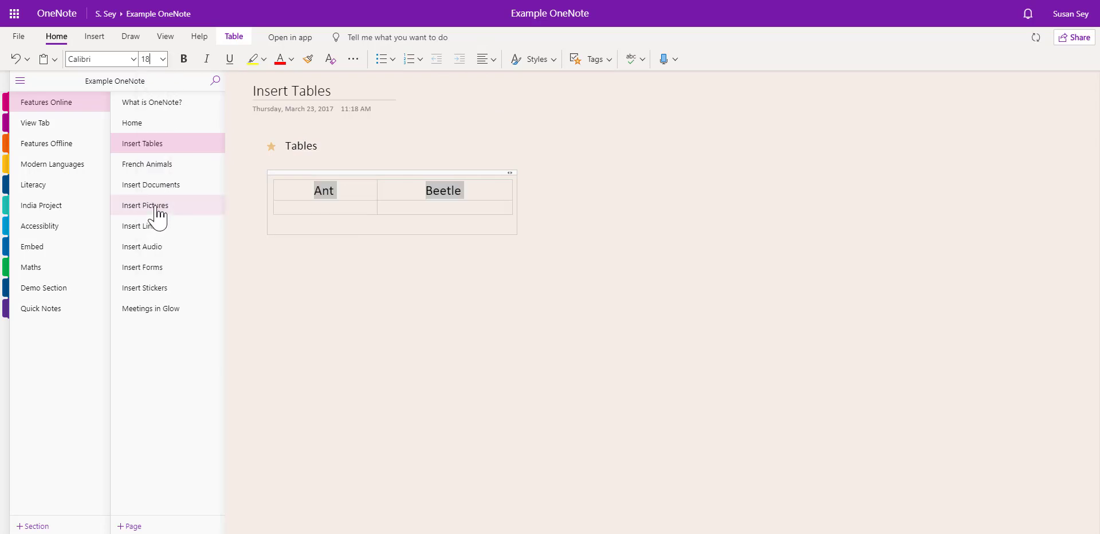
click(362, 207)
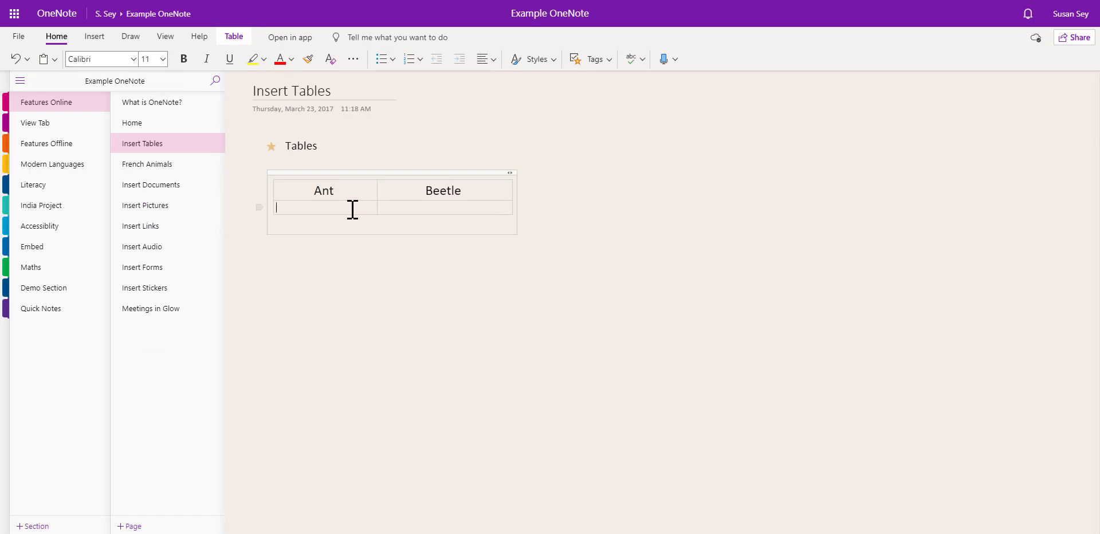
- Insert the first online picture result for 'ant' into the cell below Ant
click(101, 38)
click(137, 59)
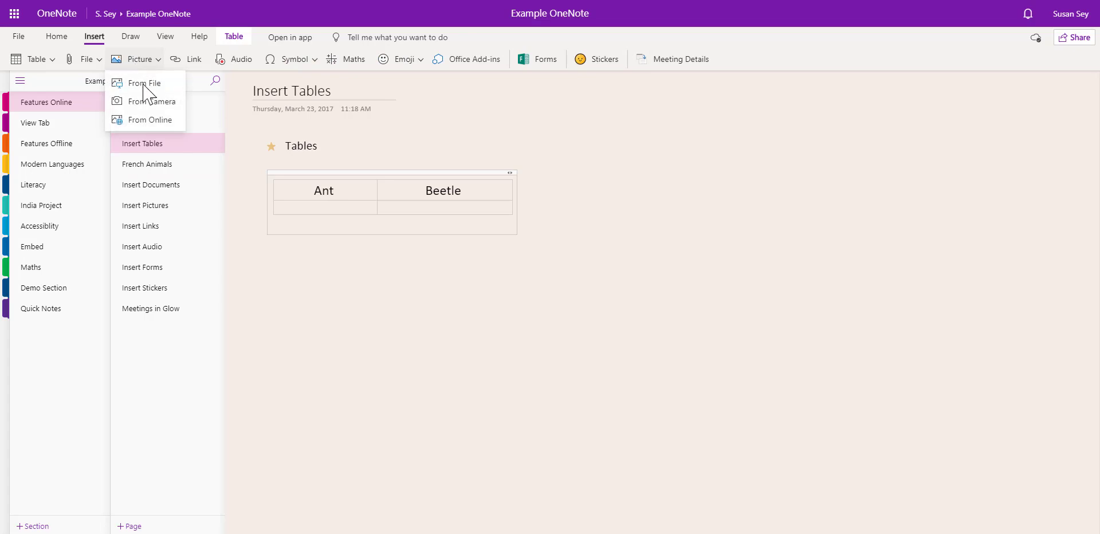
click(153, 122)
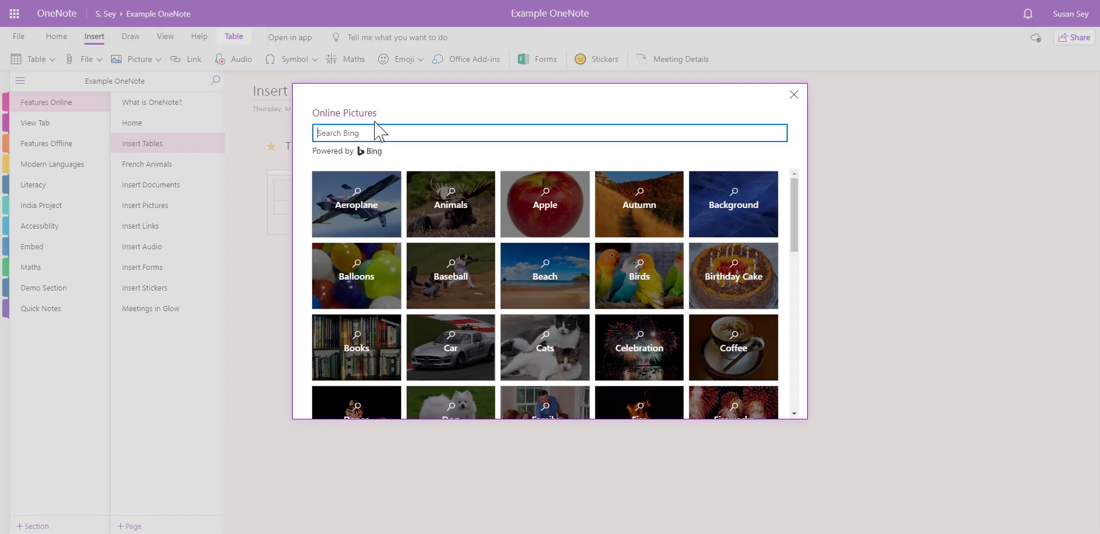
text(ant)
key(Return)
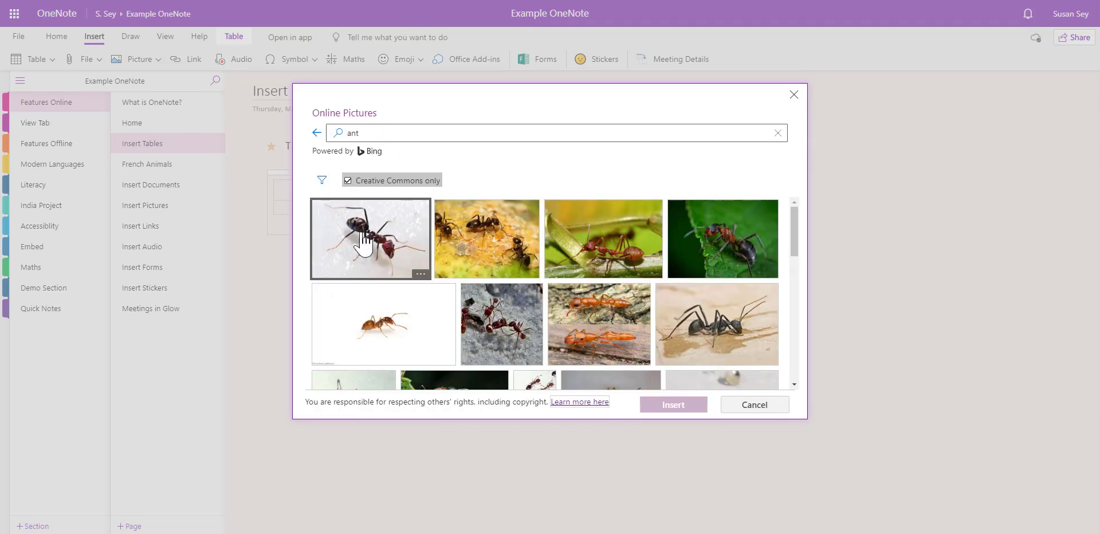
click(363, 240)
click(665, 405)
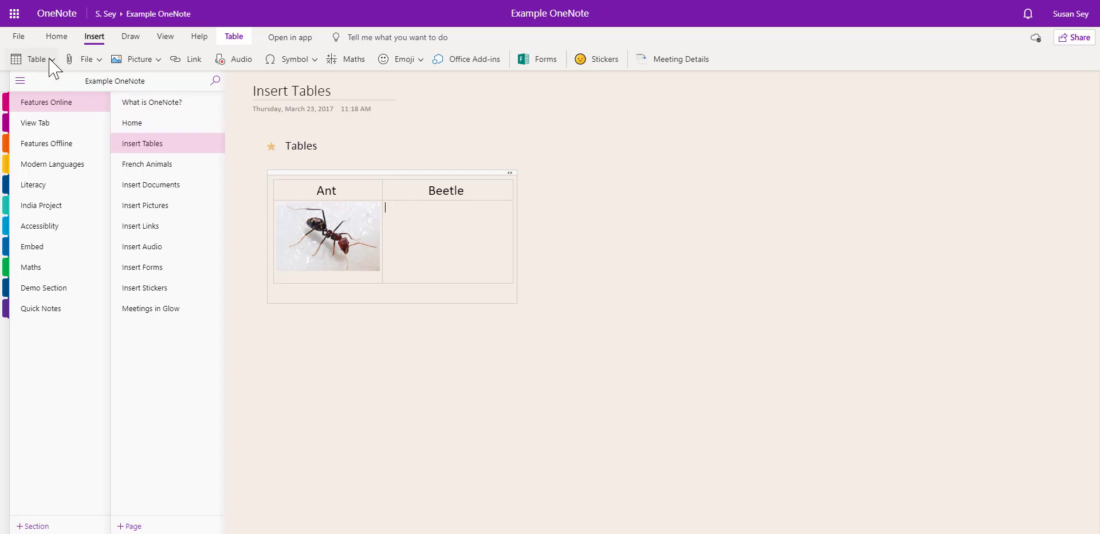
click(117, 59)
- Insert the second online picture result for 'beetle' into the cell below Beetle
click(139, 120)
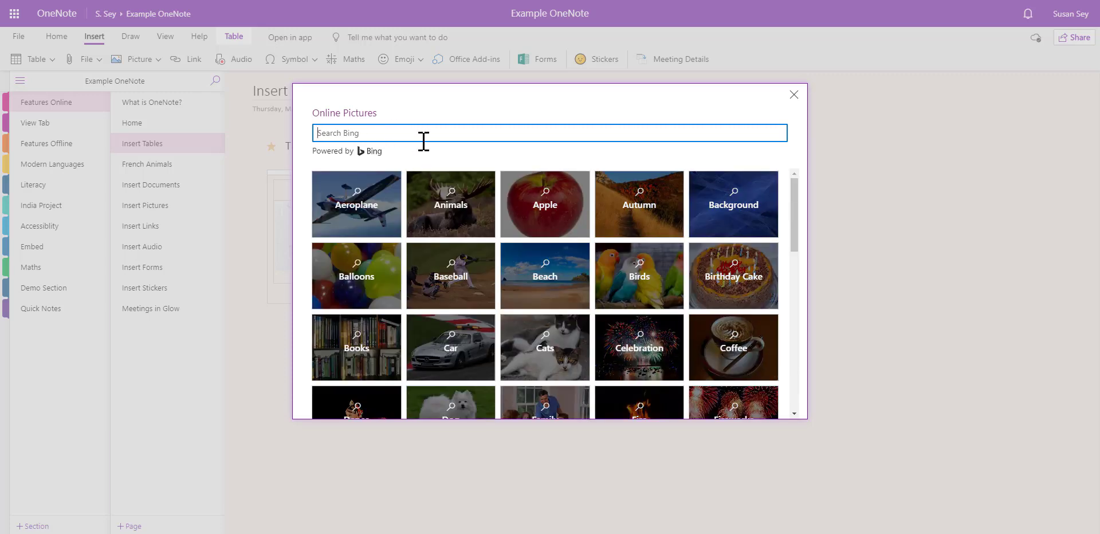
text(beetle)
key(Return)
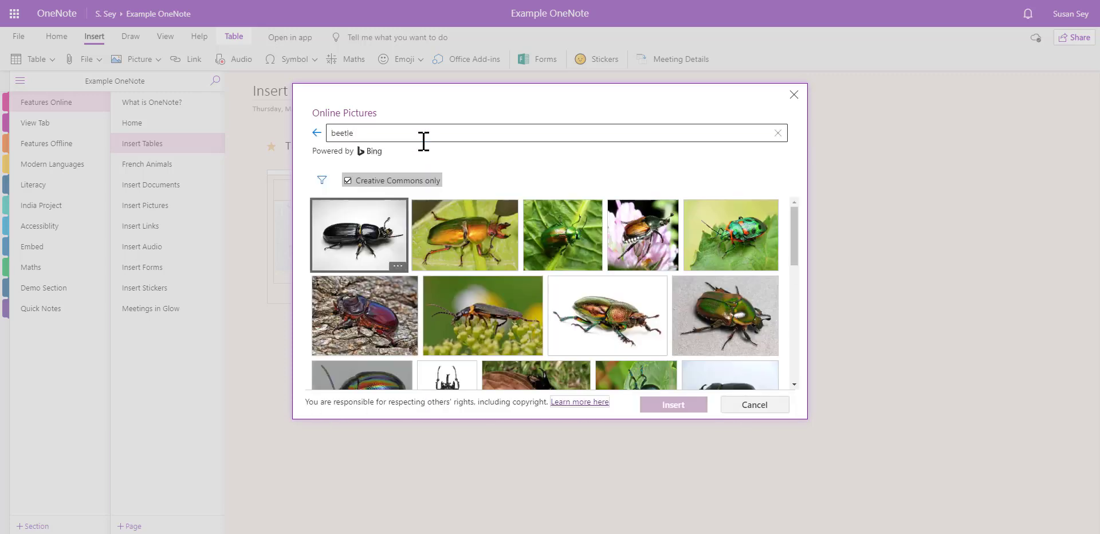
click(450, 230)
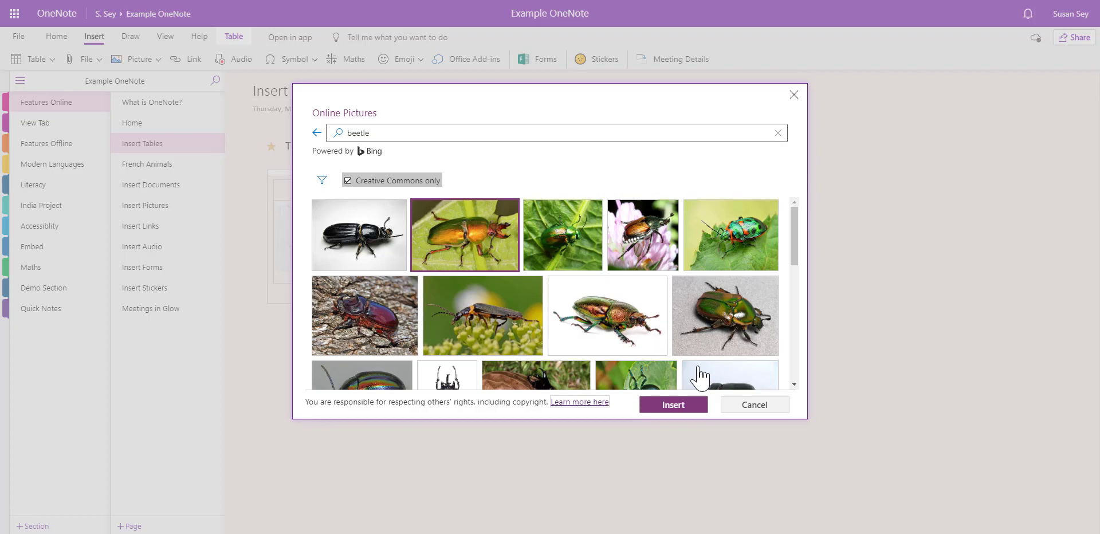
click(674, 405)
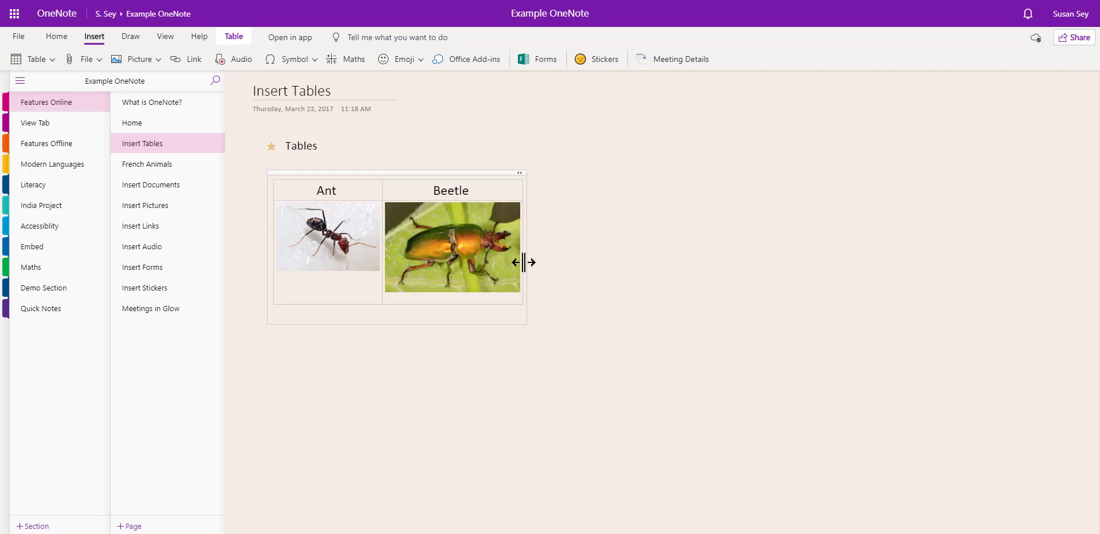
- Enlarge the ant photo and the beetle photo to a matching size
click(352, 254)
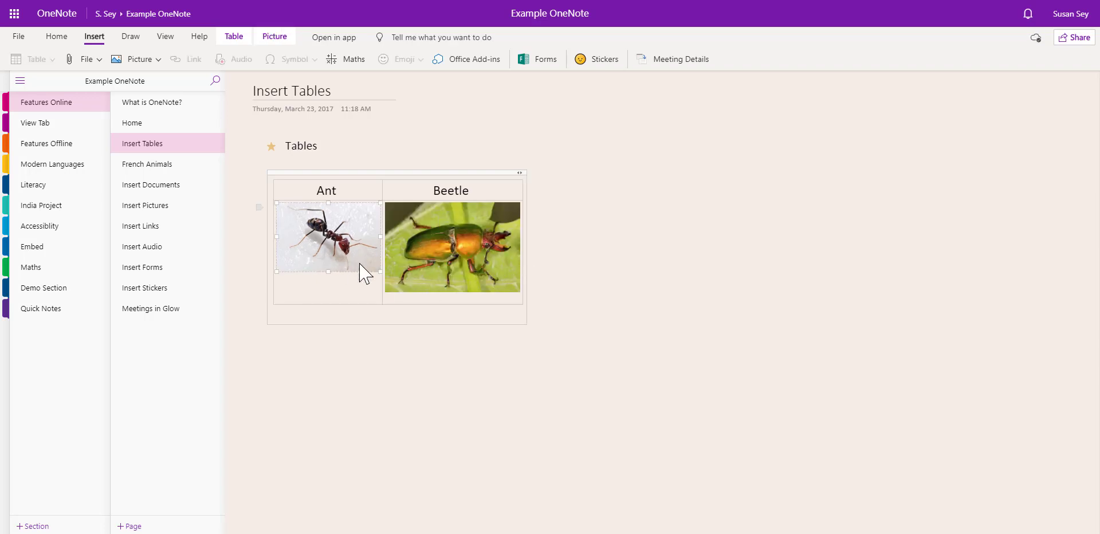
drag(379, 270, 490, 345)
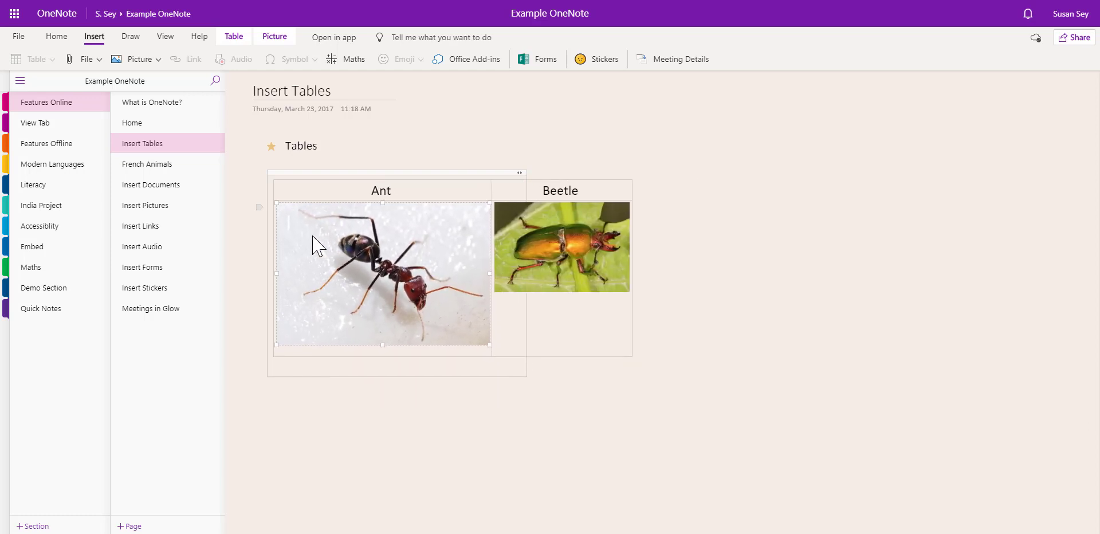
click(571, 265)
drag(633, 304, 718, 355)
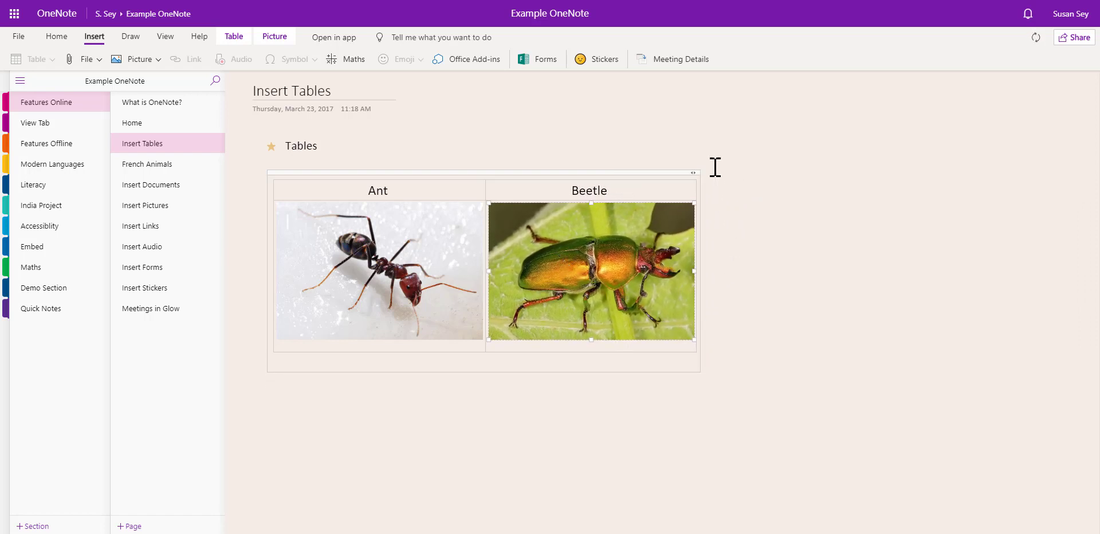
- Shade the Ant and Beetle header row with Orange, Lighter 40% from the Table tab
click(243, 40)
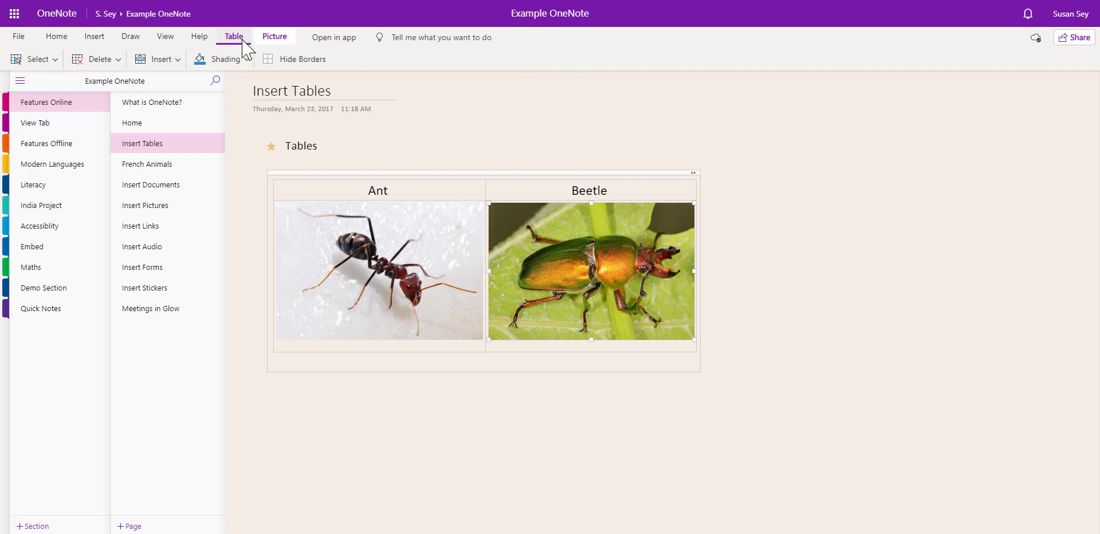
drag(621, 189, 347, 192)
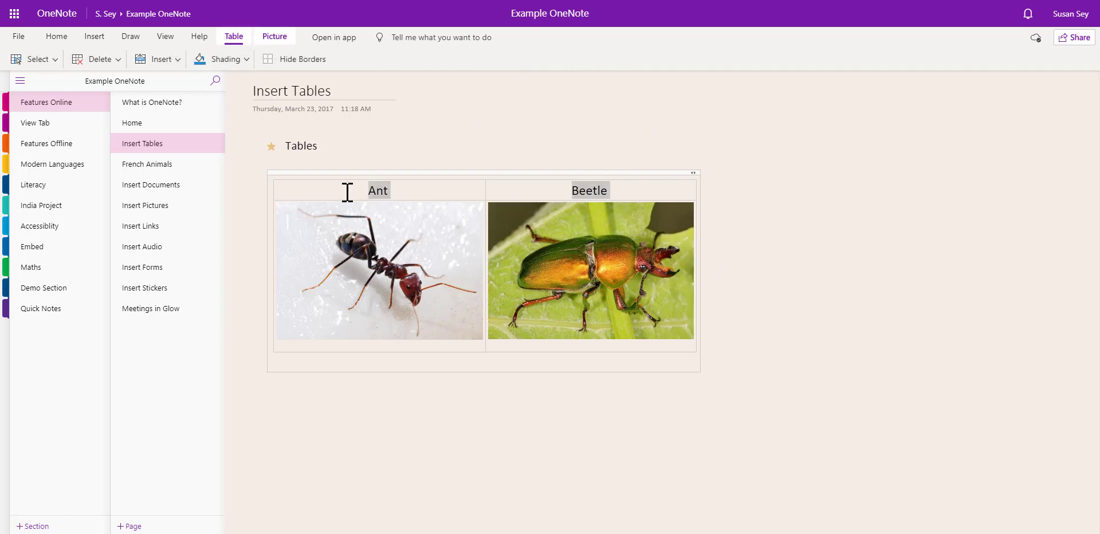
click(236, 62)
click(246, 63)
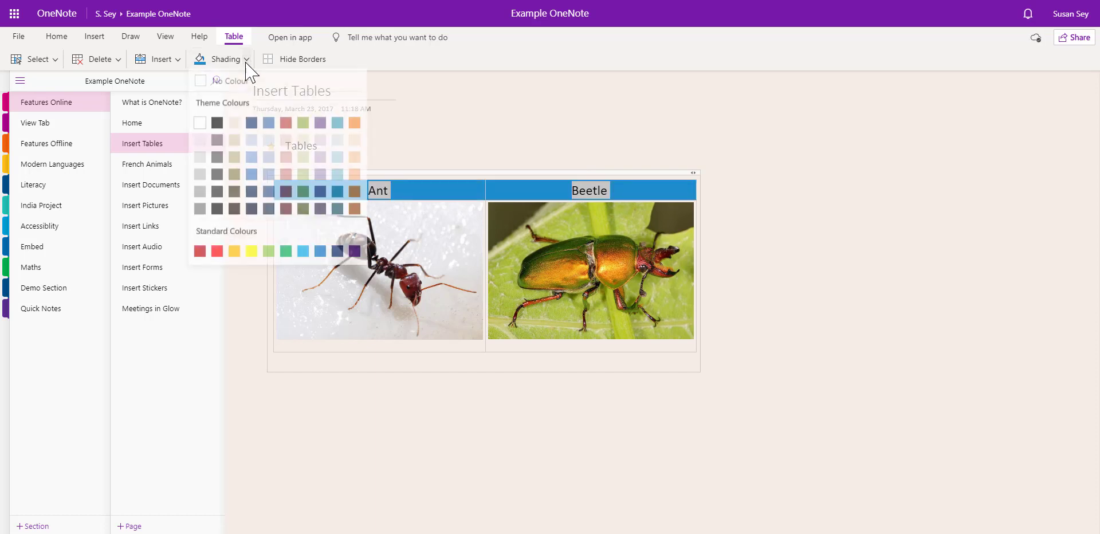
click(354, 176)
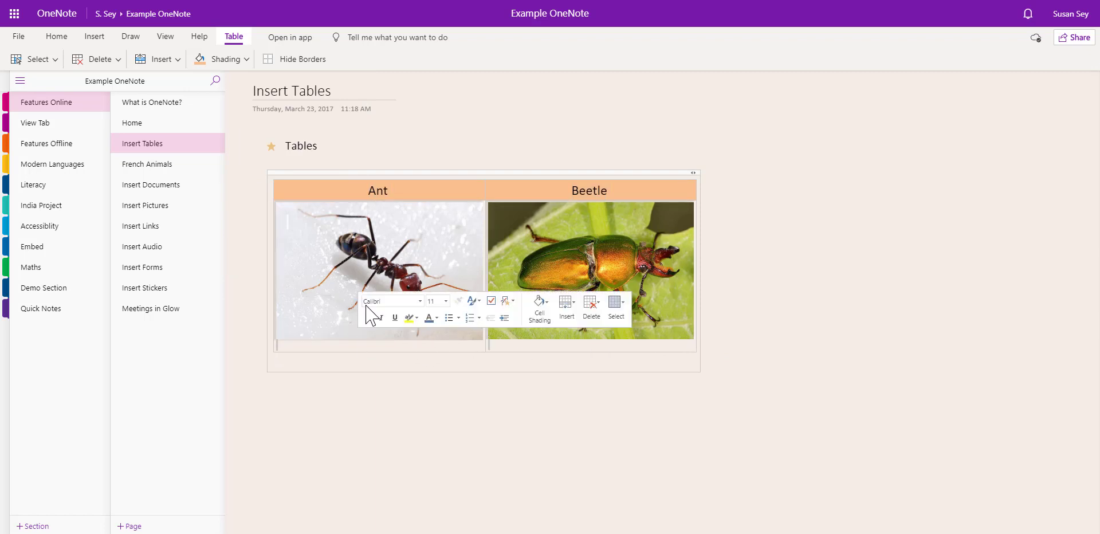
click(246, 60)
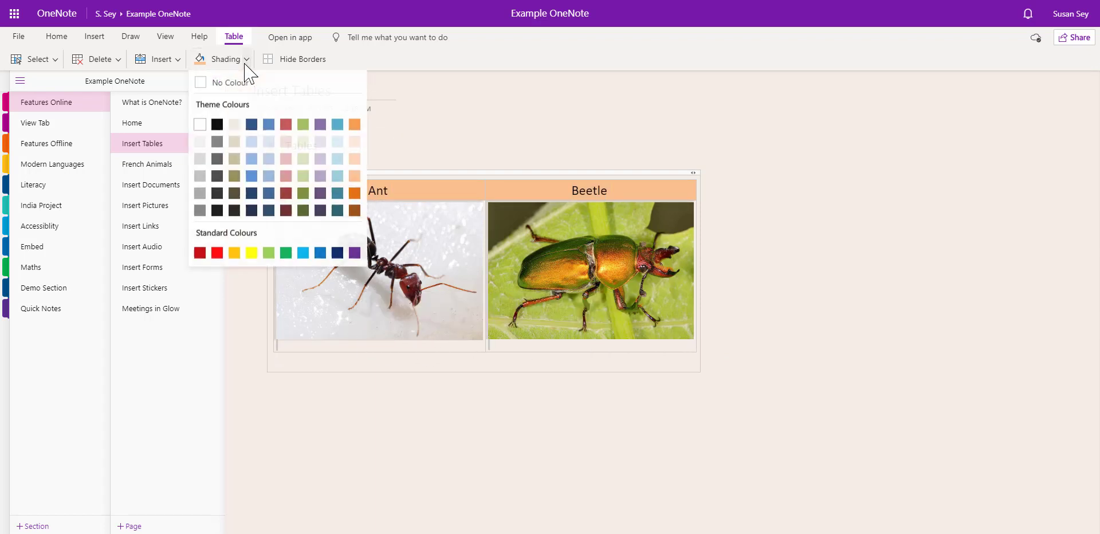
click(269, 160)
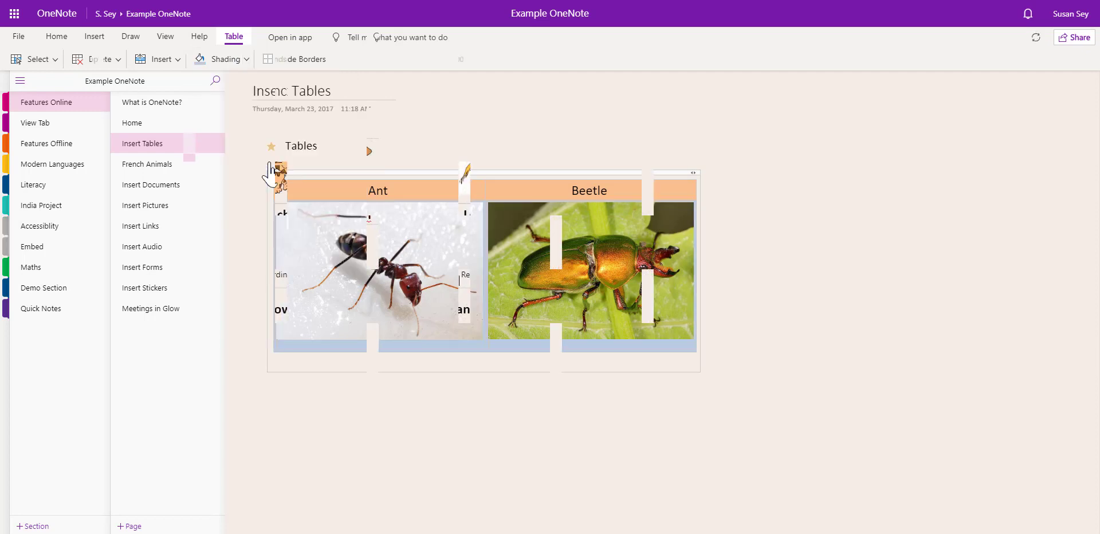
- Open the French Animals page and select the Le chat audio recording
click(166, 164)
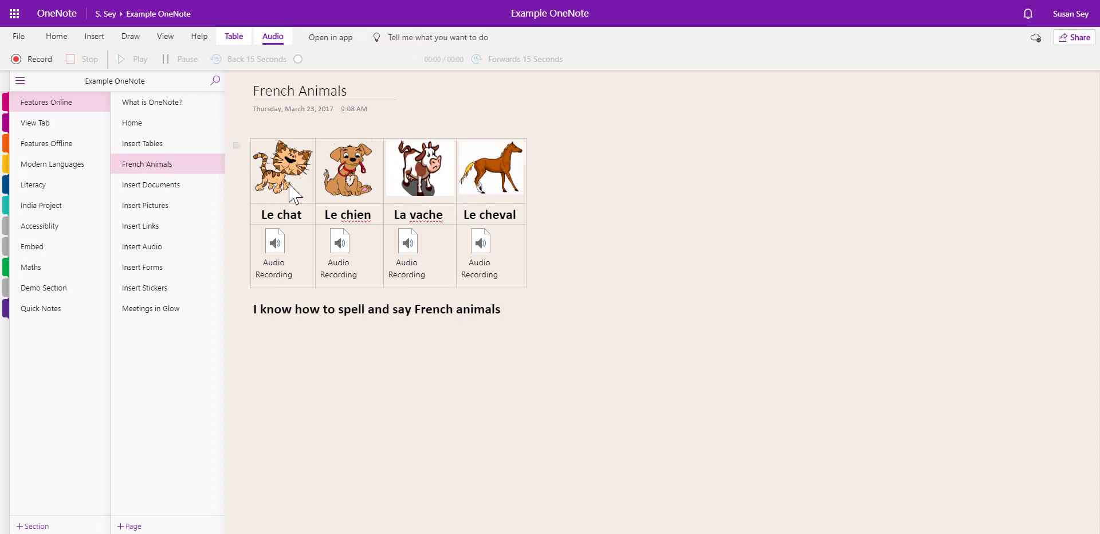
click(280, 237)
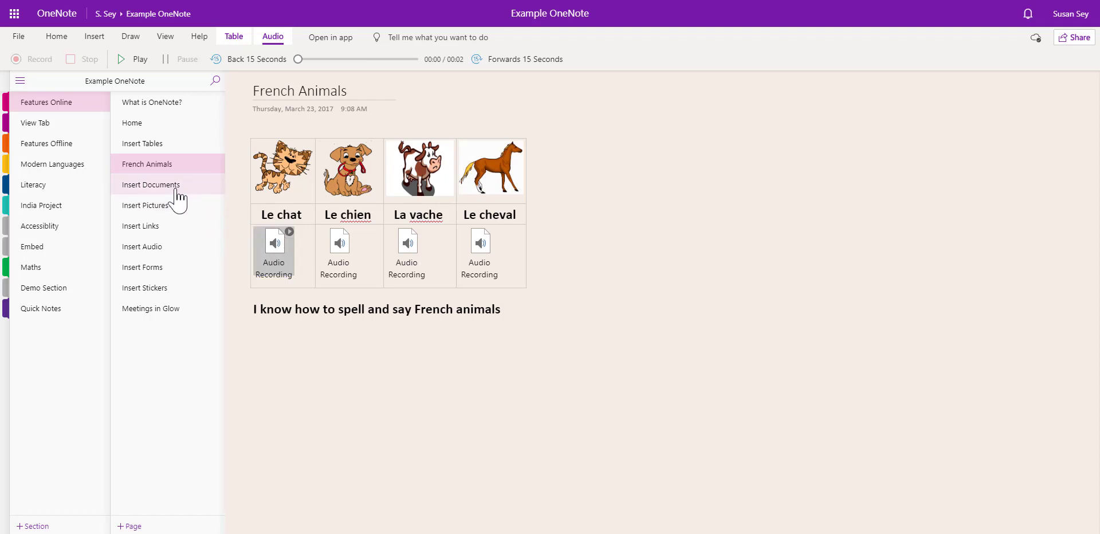
click(91, 36)
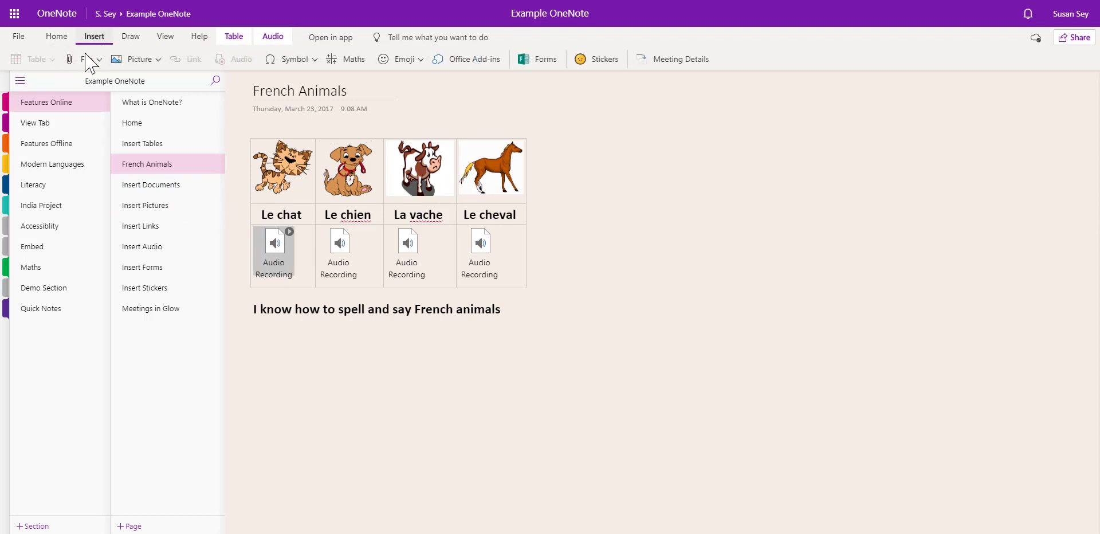
- On Insert Documents, attach Tessellation.docx from the Desktop under File Attachments
click(157, 189)
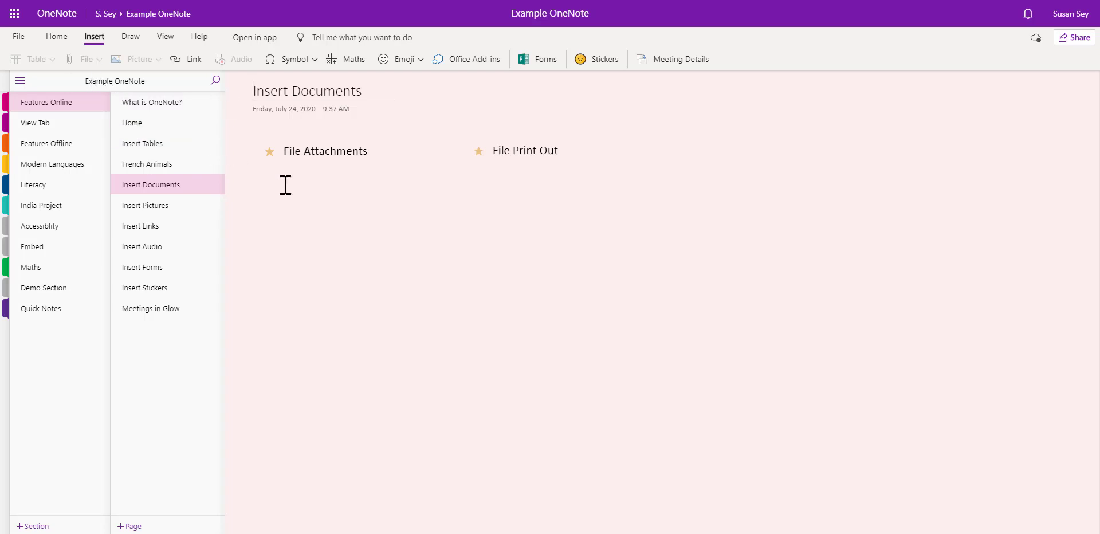
click(285, 186)
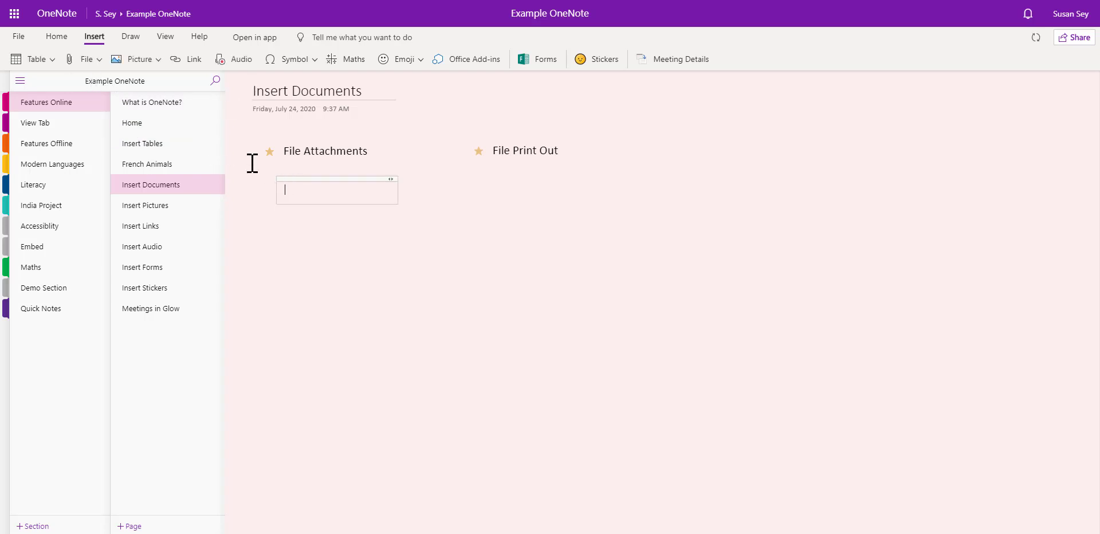
click(101, 63)
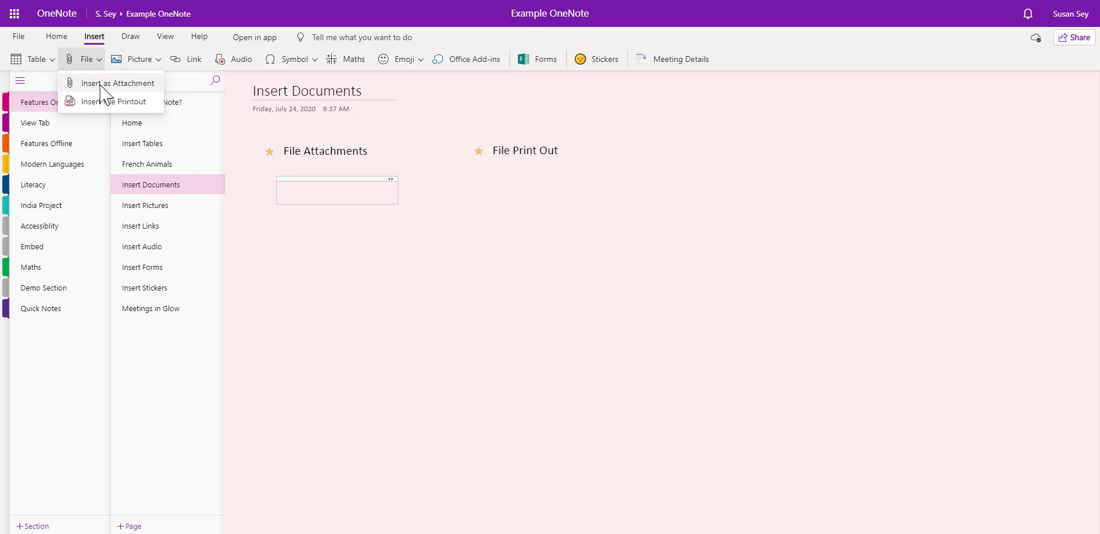
click(100, 84)
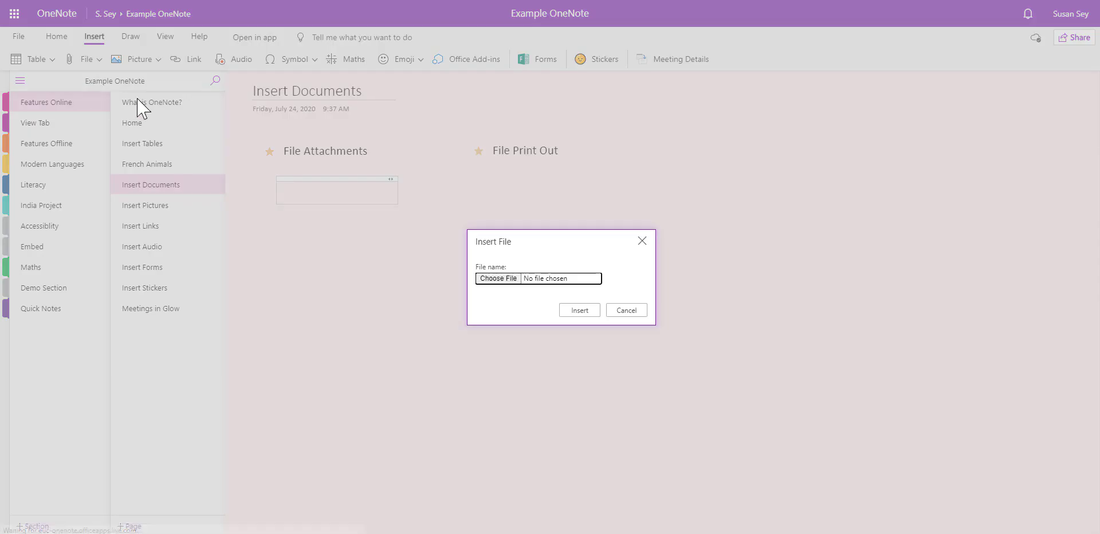
click(485, 279)
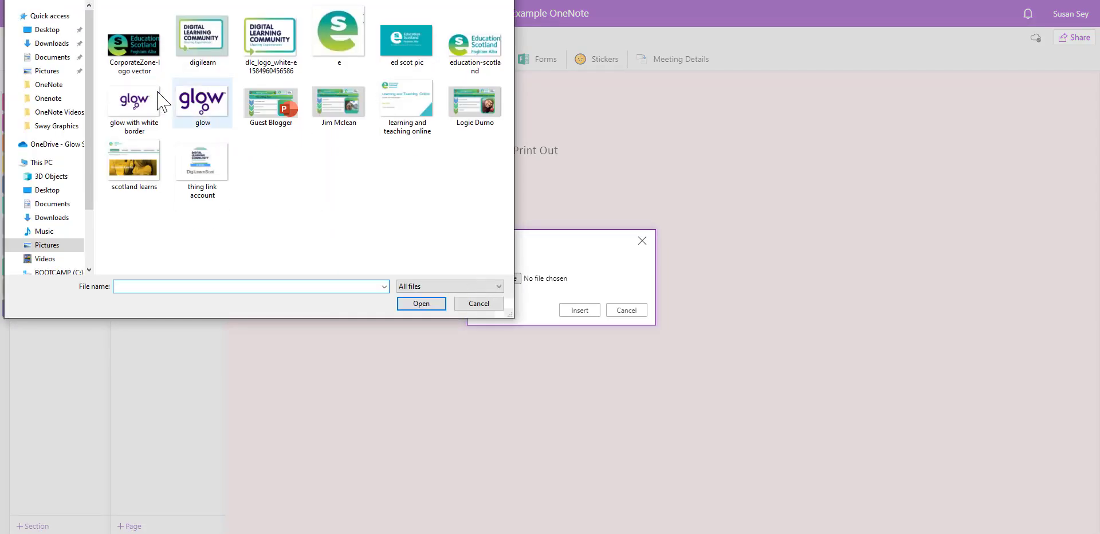
click(48, 30)
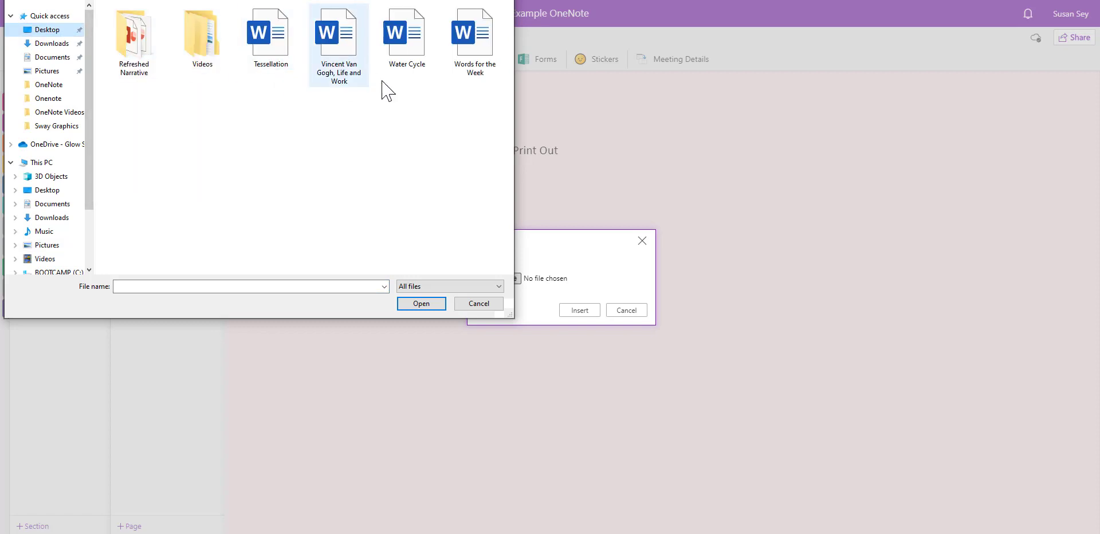
click(269, 40)
click(440, 304)
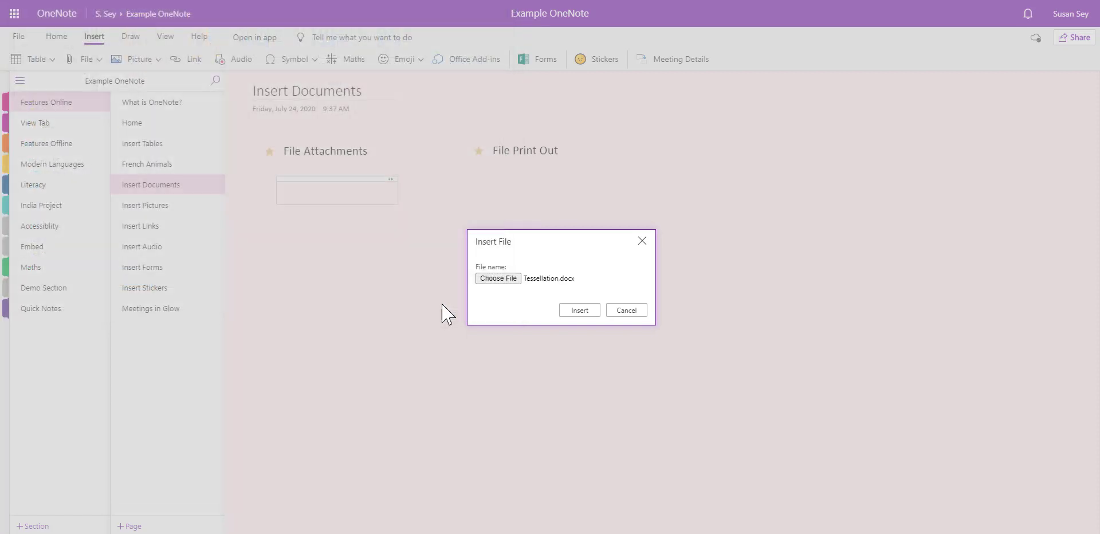
click(575, 312)
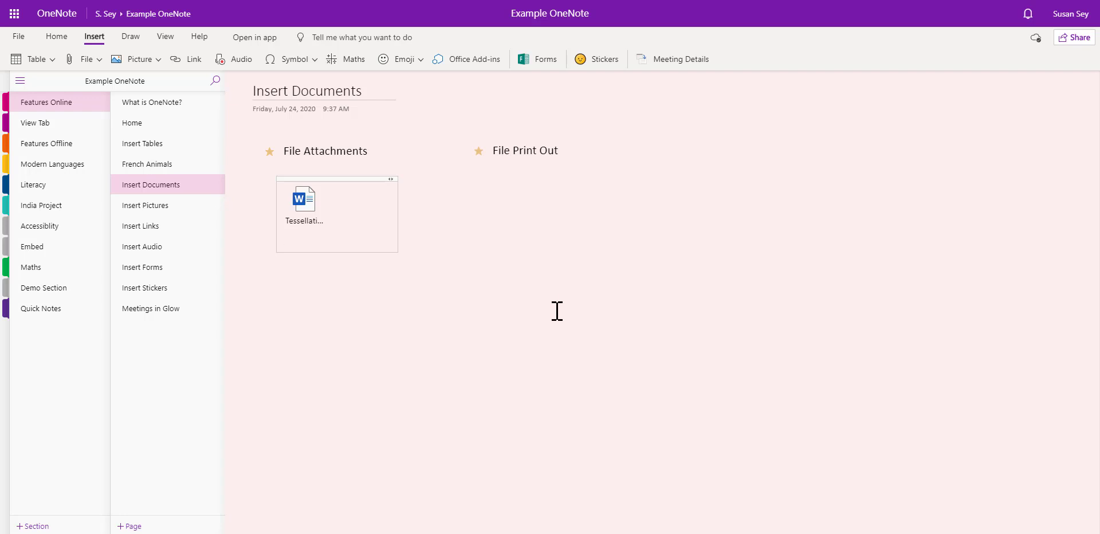
- Try opening the Tessellation attachment and decline downloading a copy
click(310, 205)
double_click(307, 205)
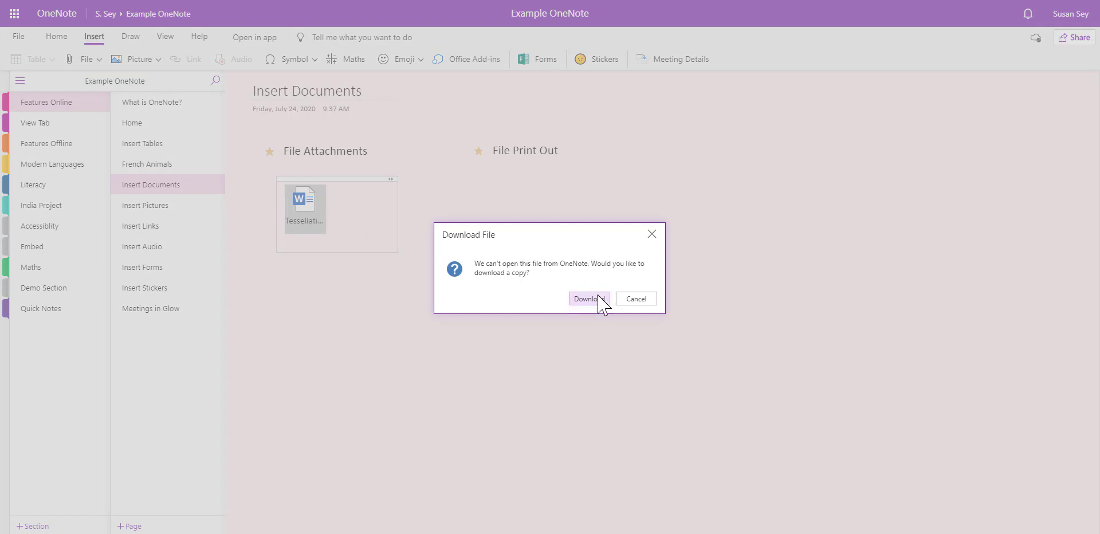
click(636, 300)
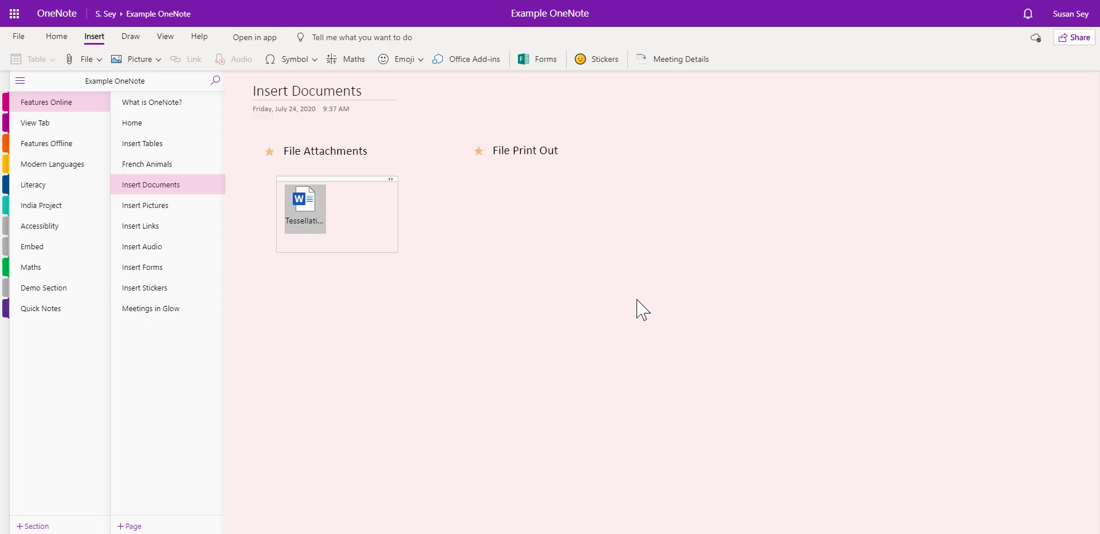
click(478, 189)
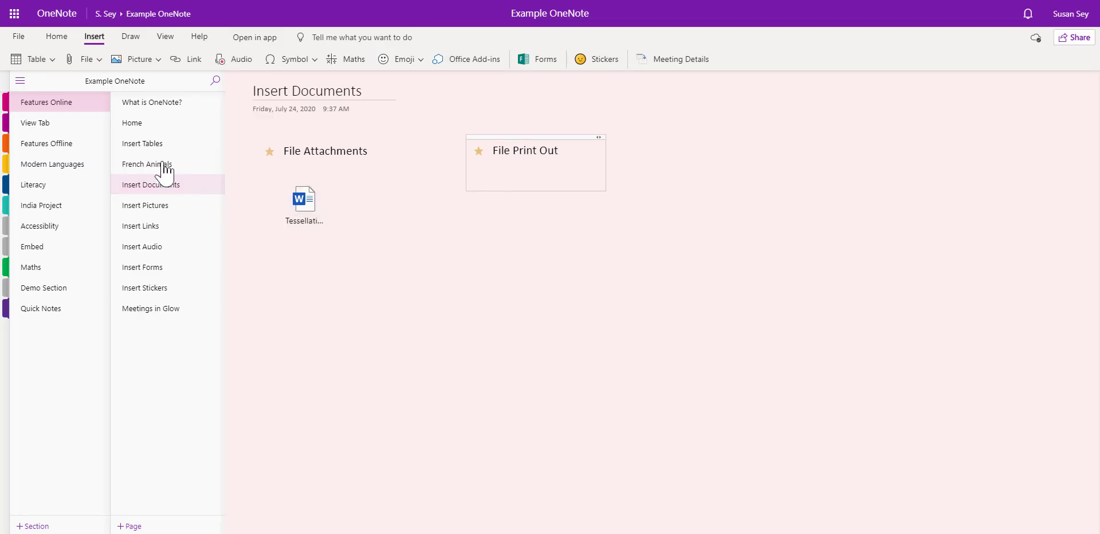
- Insert a file printout of Tessellation.docx under File Print Out
click(90, 59)
click(122, 103)
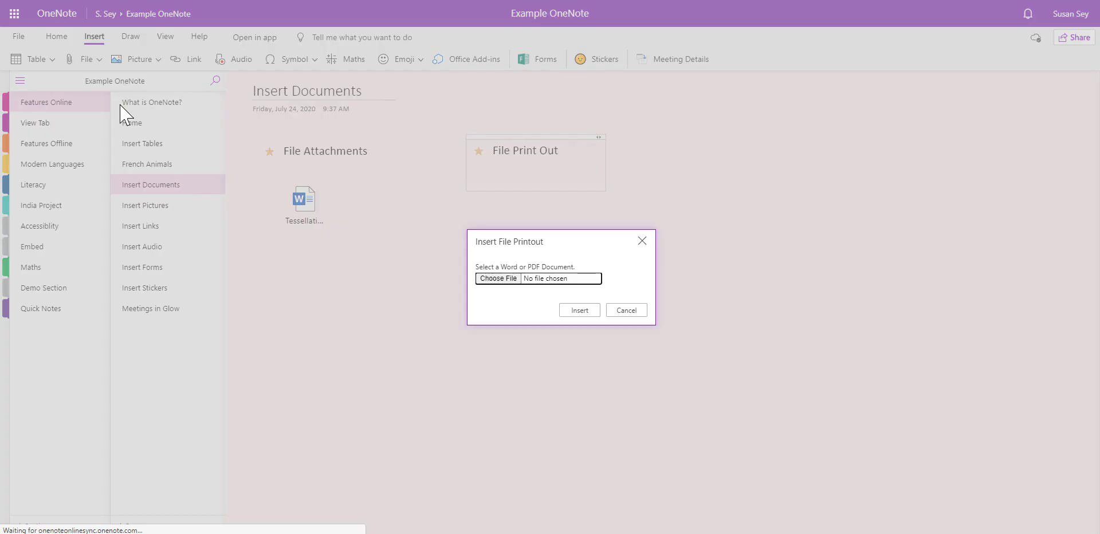
click(503, 278)
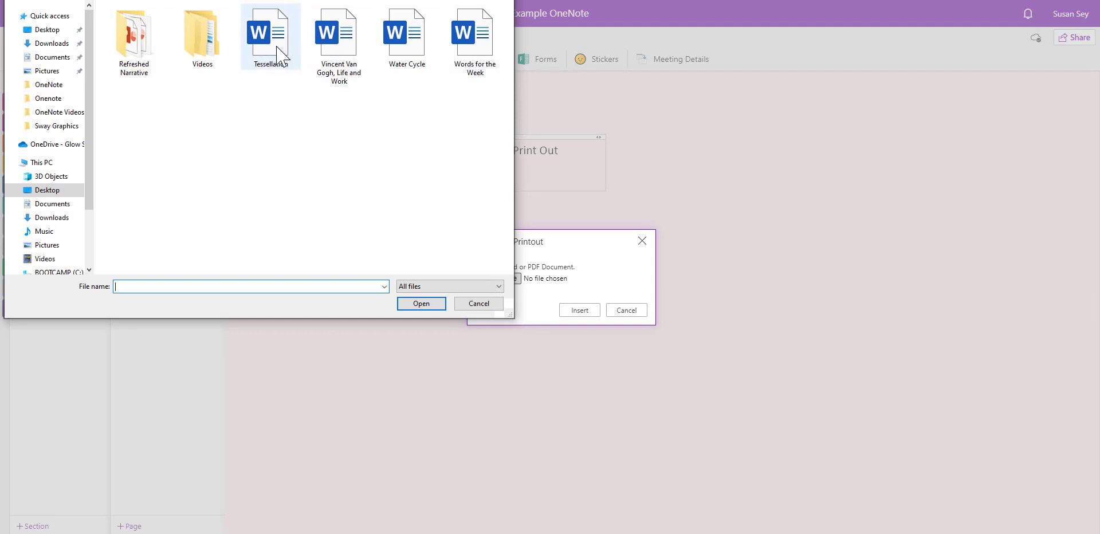
click(280, 55)
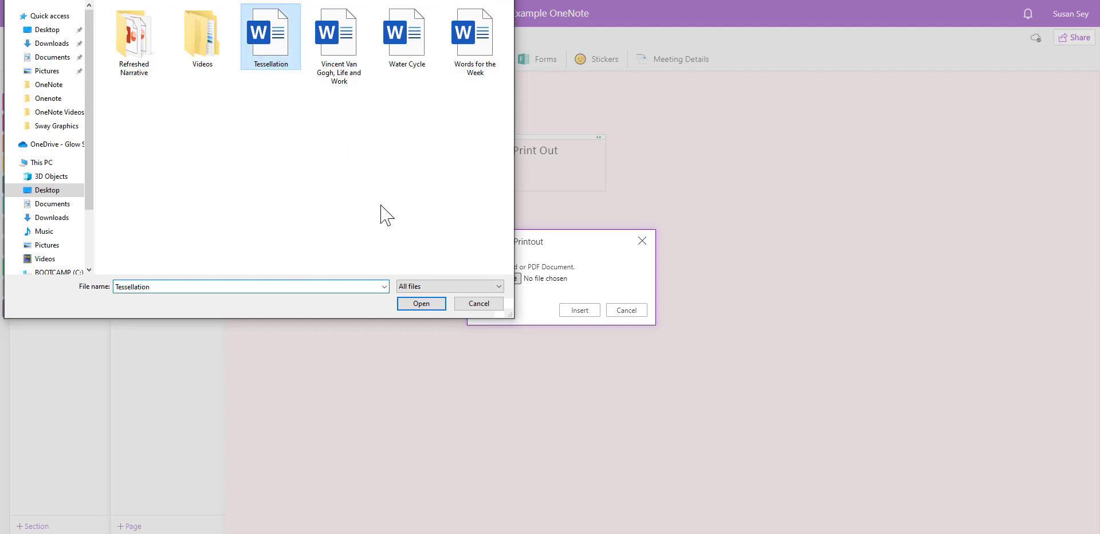
click(587, 312)
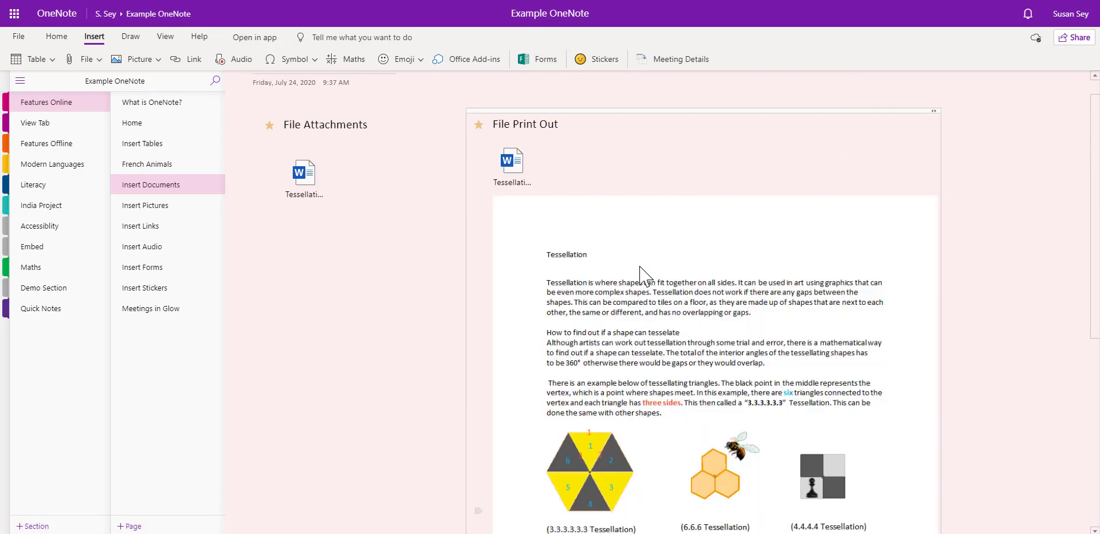
scroll(640, 270, down, 3)
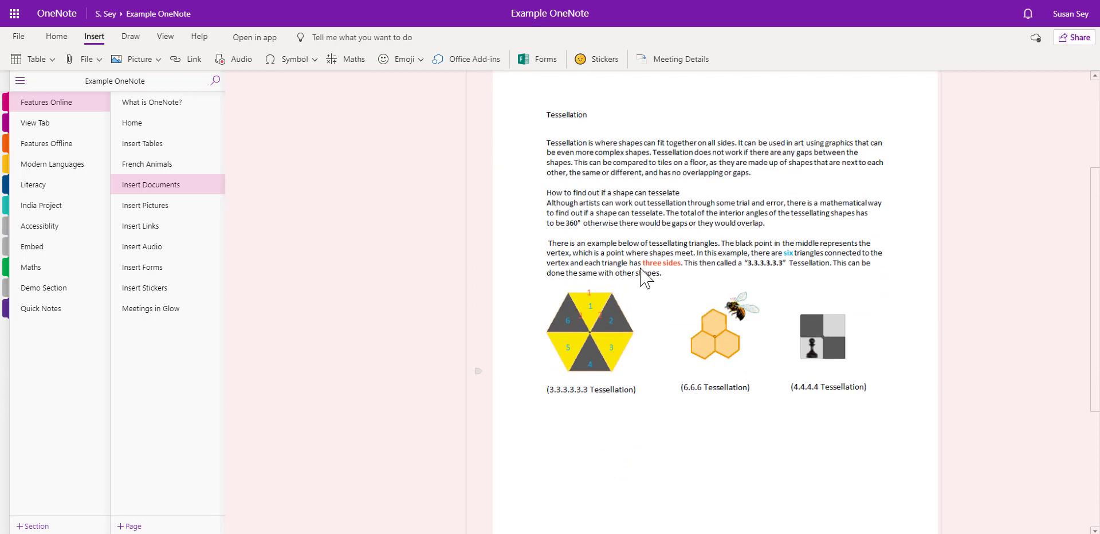
scroll(645, 278, up, 3)
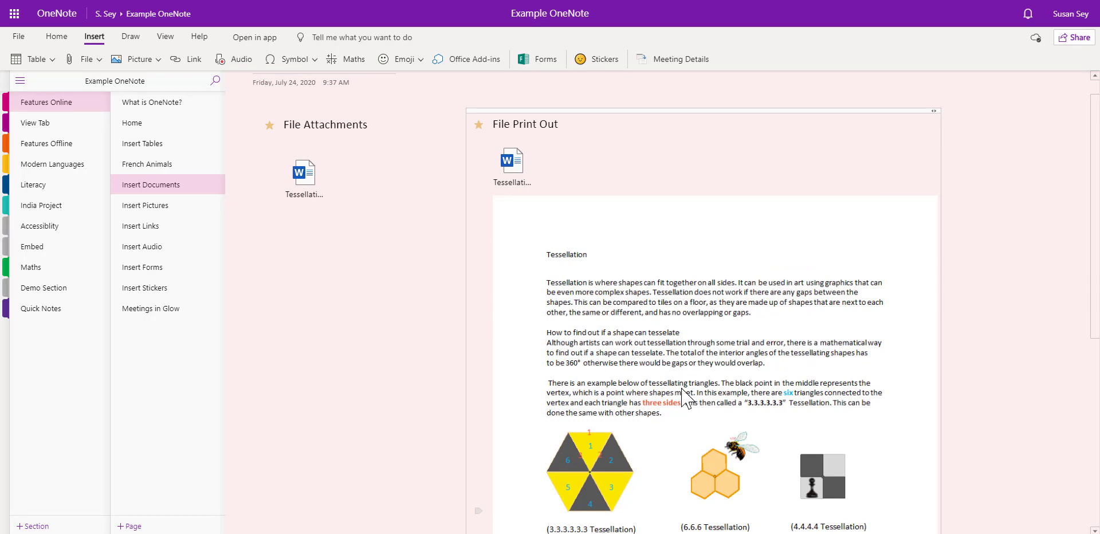
- Return from the drawing tools to the Insert ribbon and open the Insert Pictures page
click(131, 38)
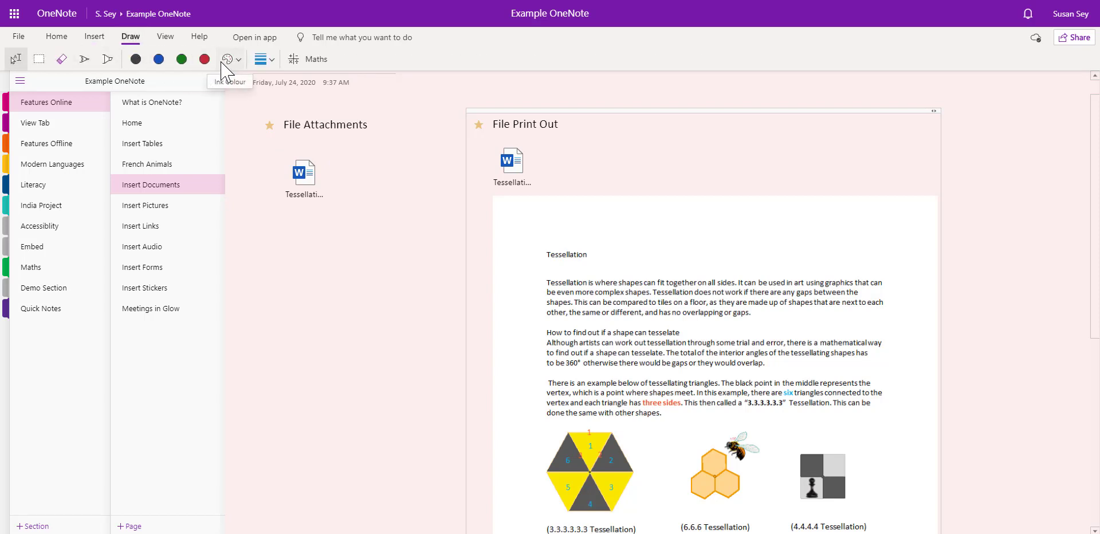
click(86, 38)
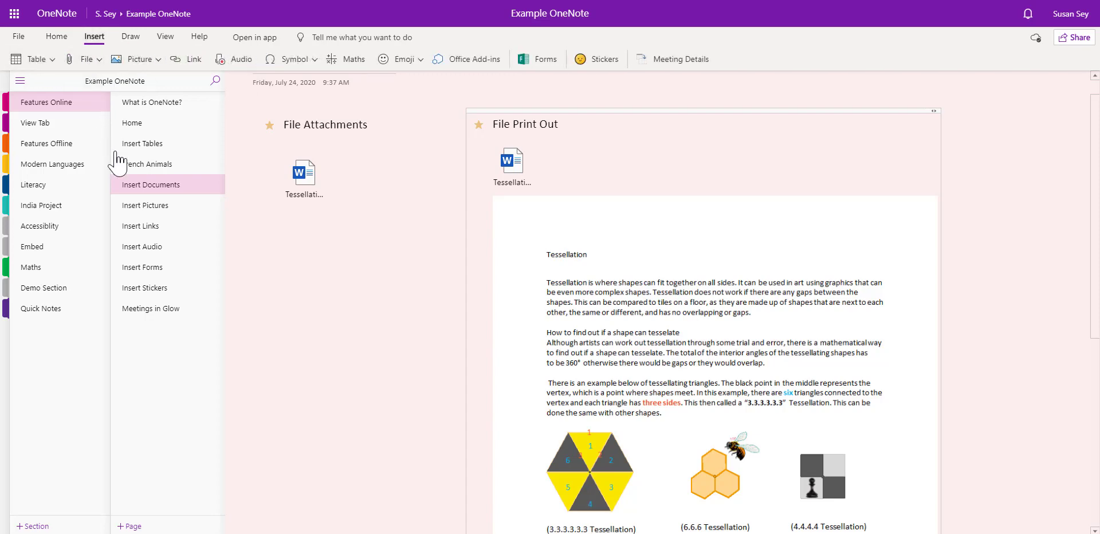
click(156, 207)
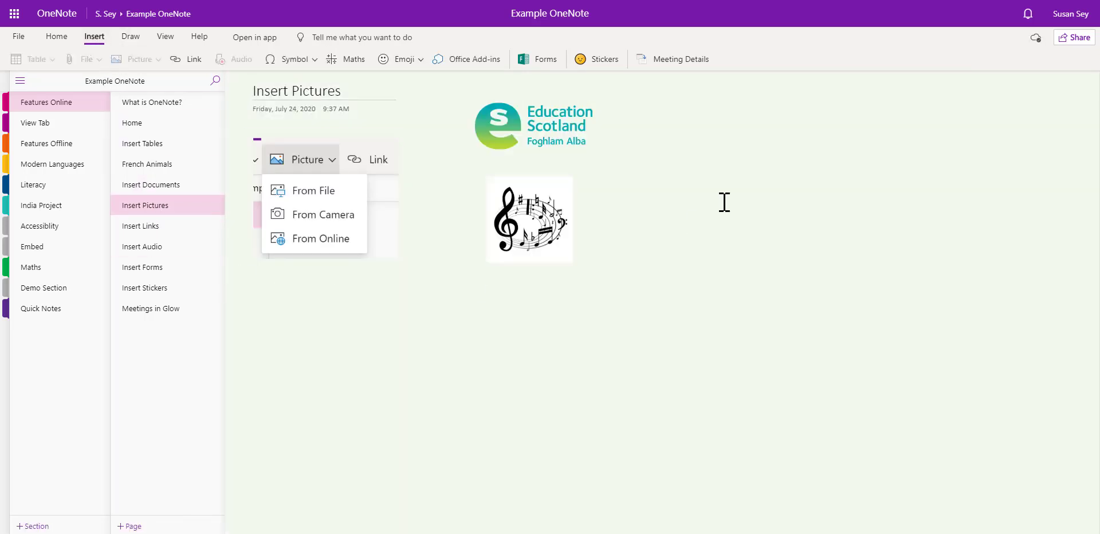
- Start a new note area on the right and bring up the Online Pictures search
click(695, 122)
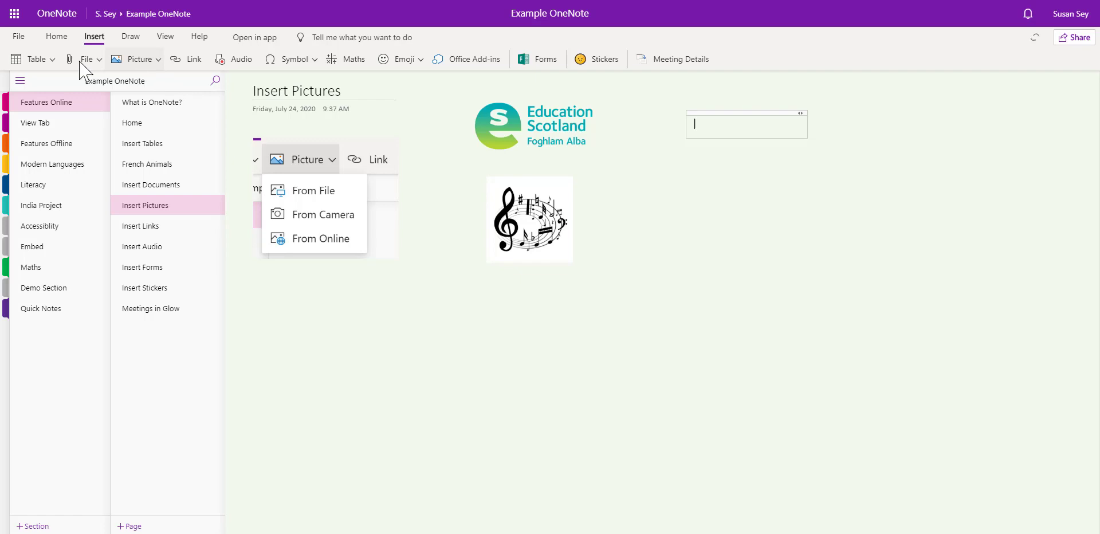
click(143, 64)
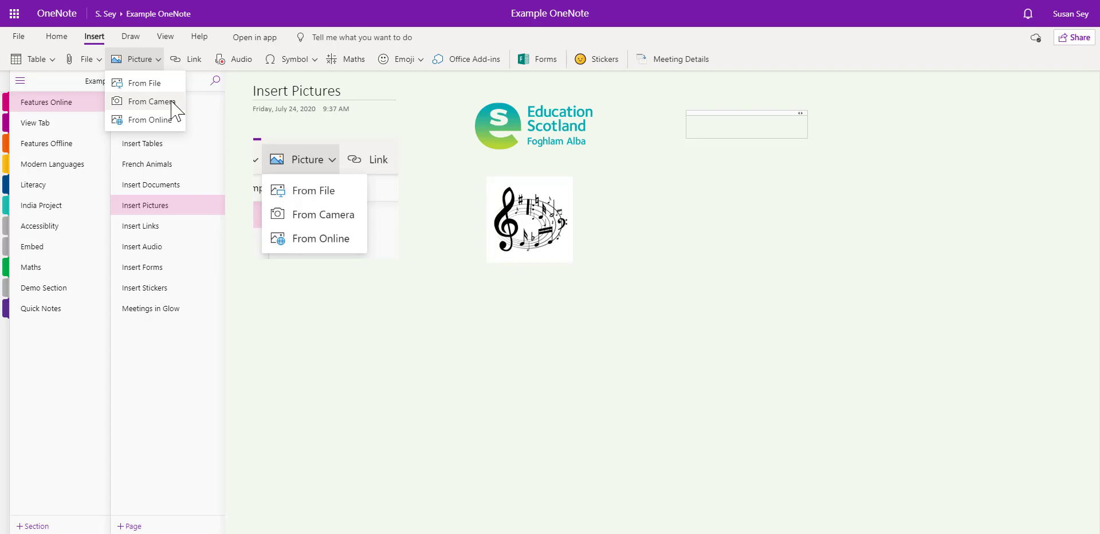
click(150, 120)
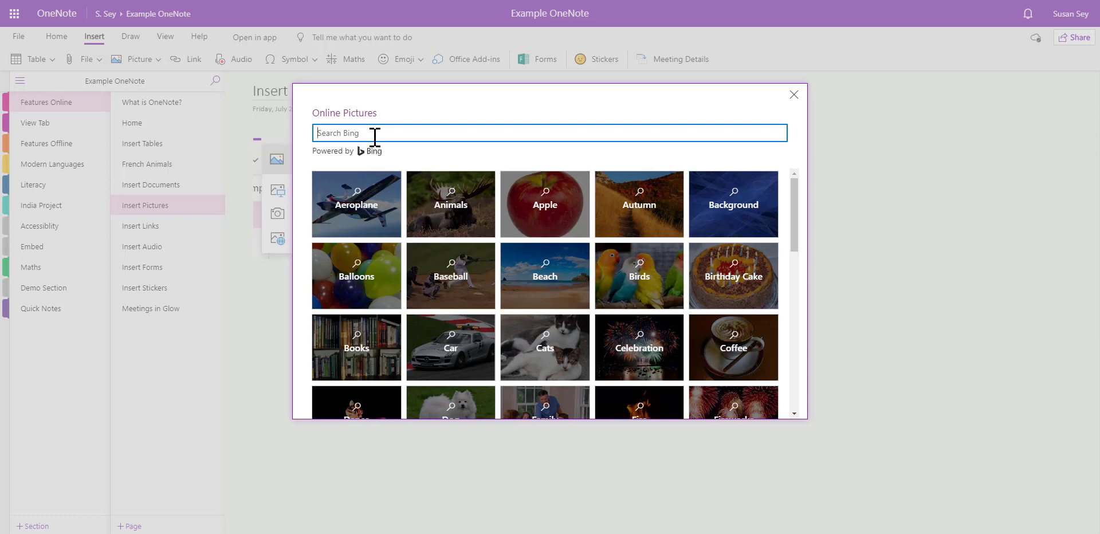
- Search online pictures for 'chemistry', insert the colourful flasks image, and enlarge it slightly
text(chemistry)
key(Return)
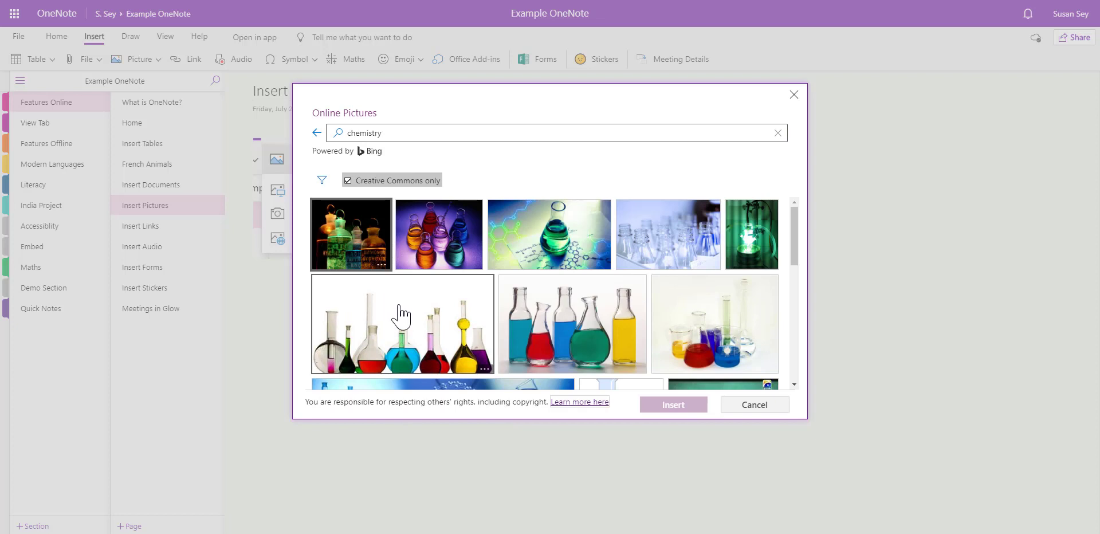
click(451, 324)
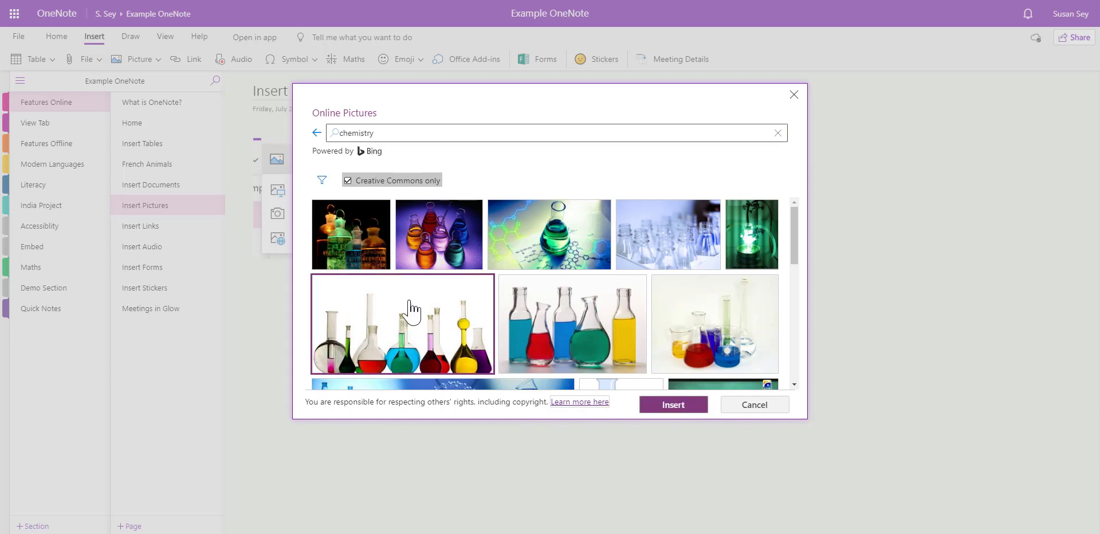
click(672, 405)
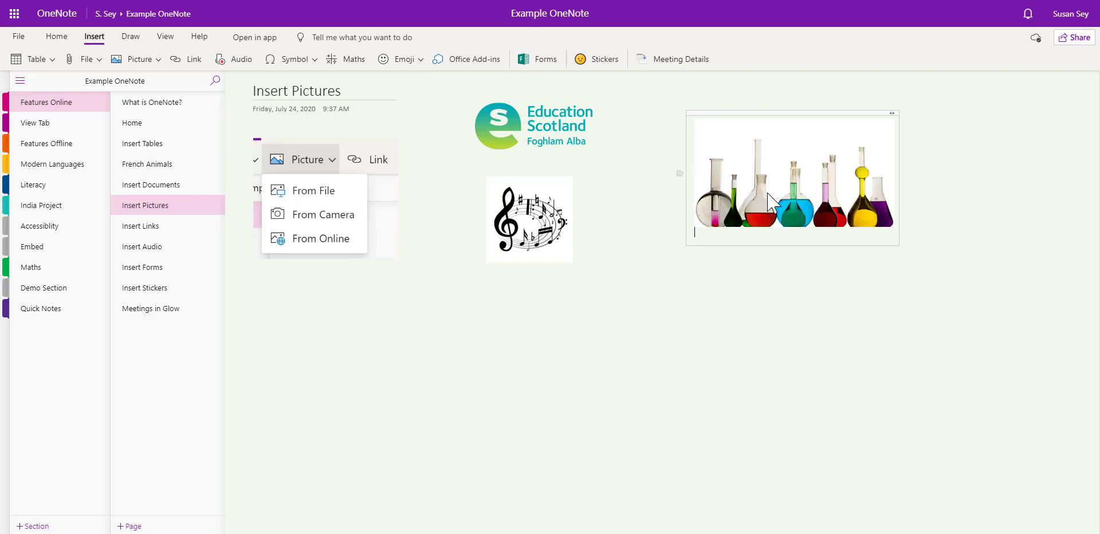
click(748, 220)
drag(696, 228, 687, 275)
click(661, 315)
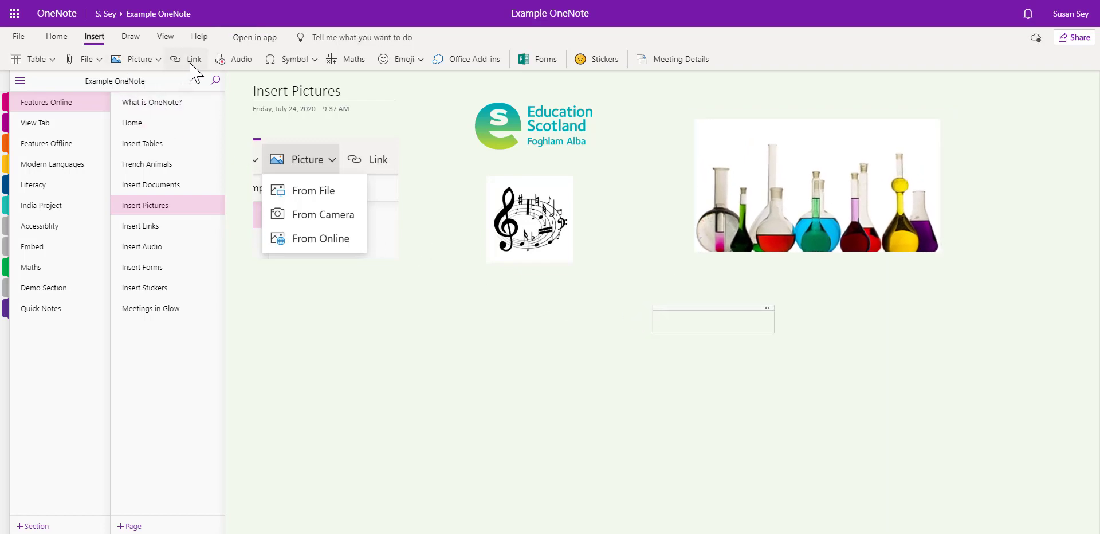
- On Insert Links, follow the blogs.glowscotland.org.uk link, briefly play the YouTube video, then open Insert Audio
click(175, 226)
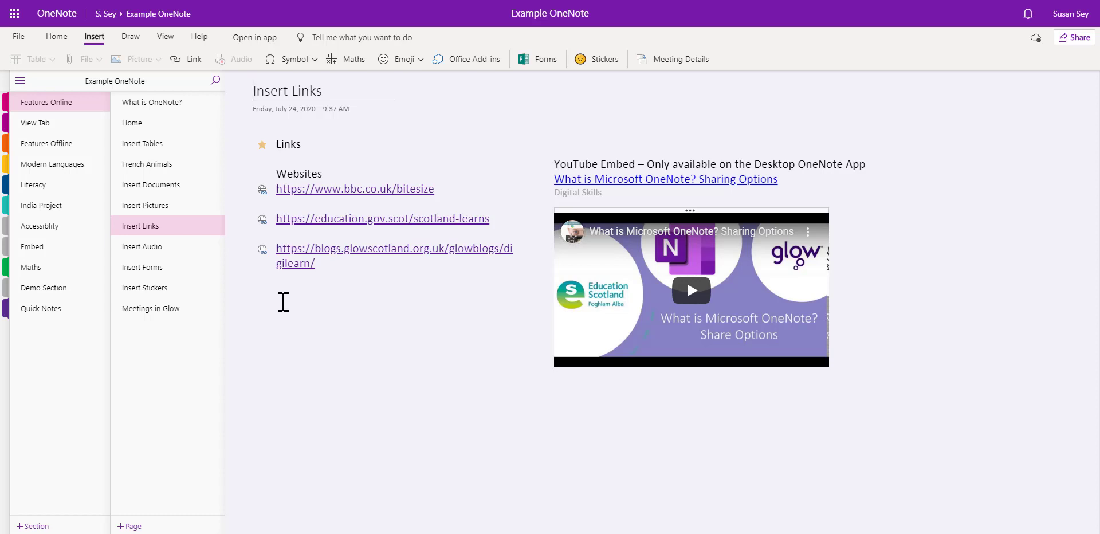
click(309, 258)
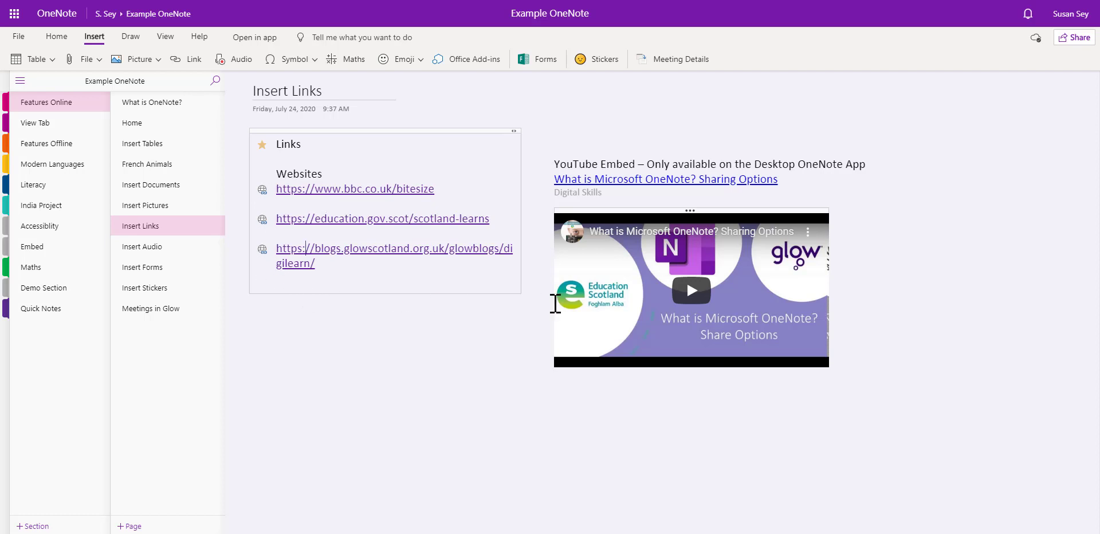
click(694, 293)
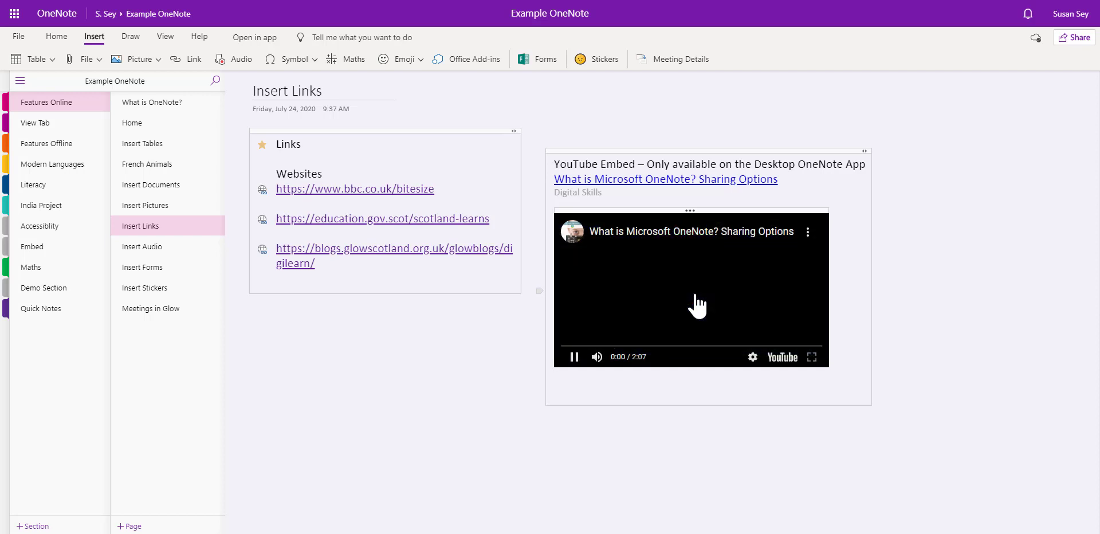
click(574, 357)
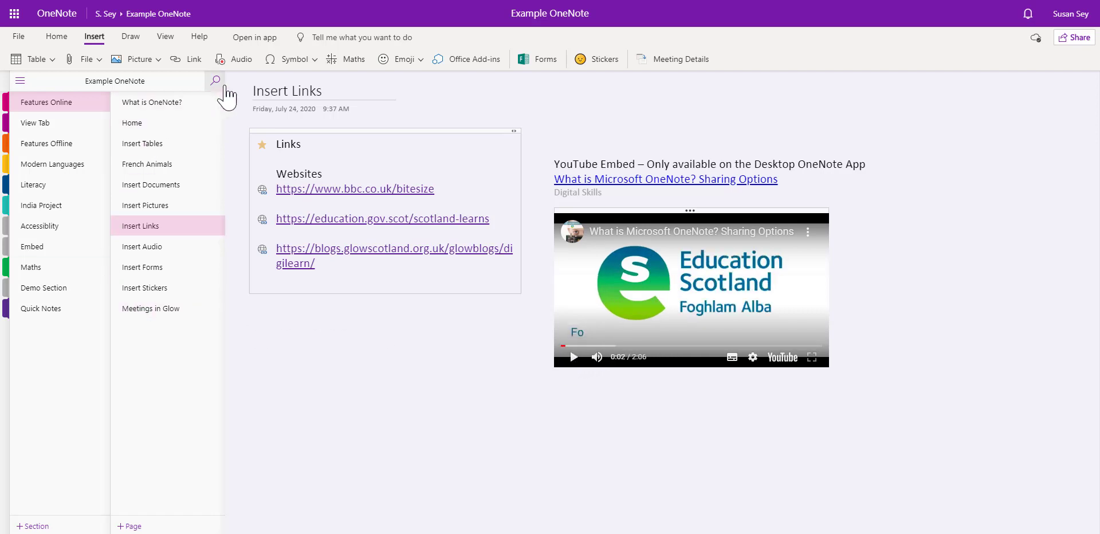
click(150, 247)
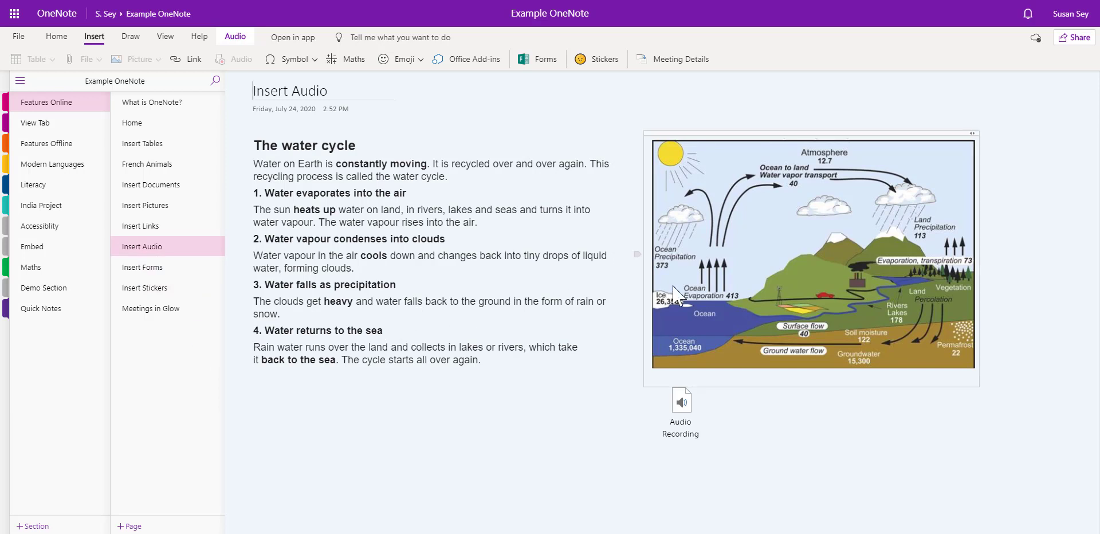
click(688, 397)
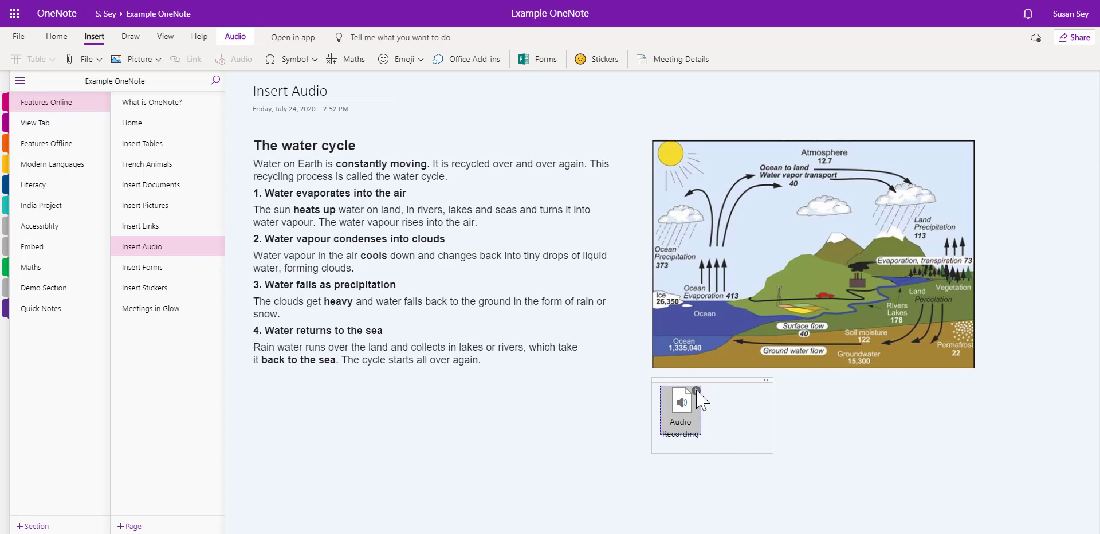
click(696, 391)
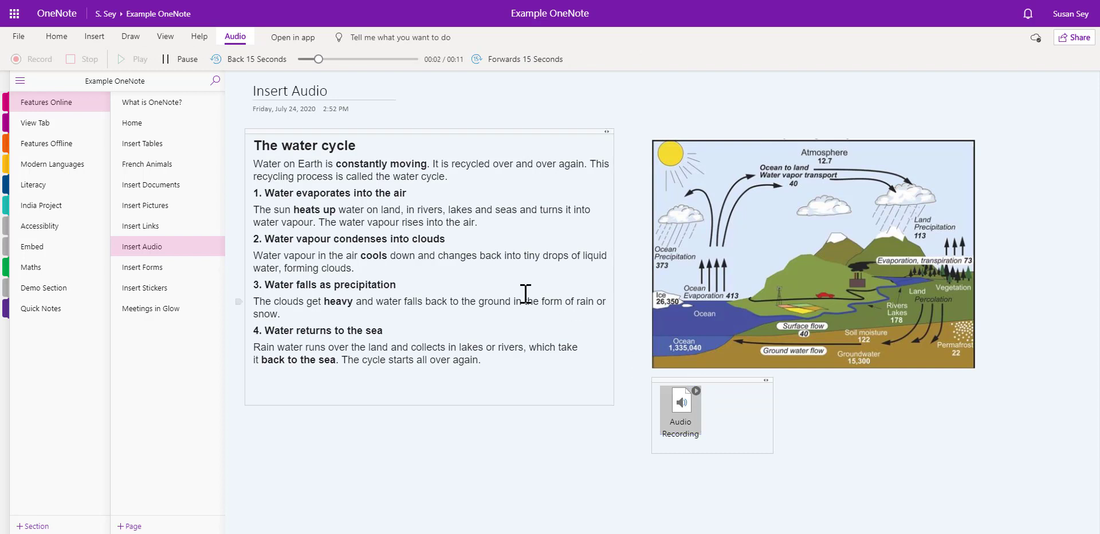
click(185, 63)
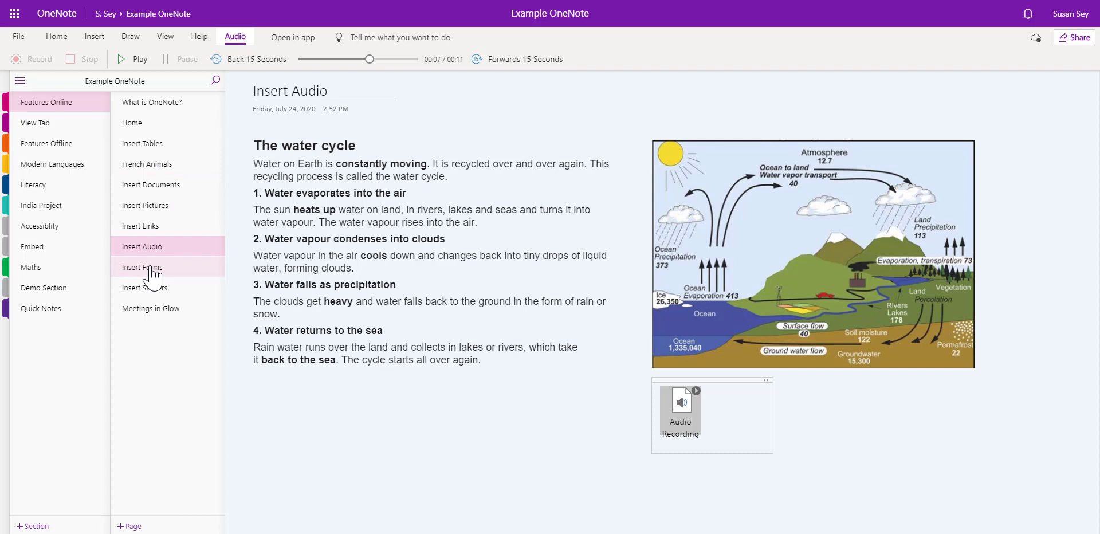
click(97, 37)
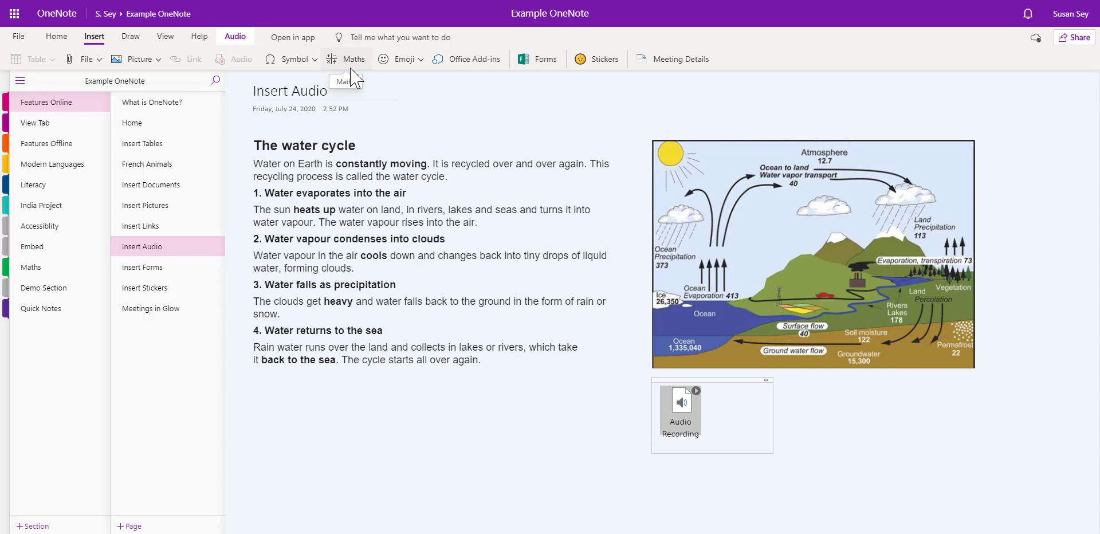
- Place a grinning face emoji at the end of the water cycle text, then open Insert Forms
click(407, 64)
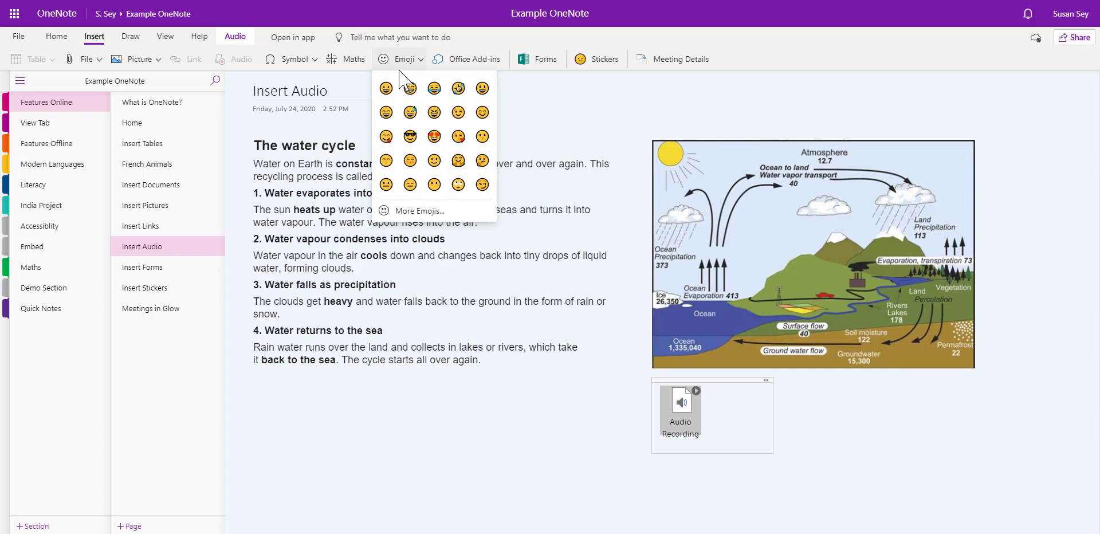
click(387, 89)
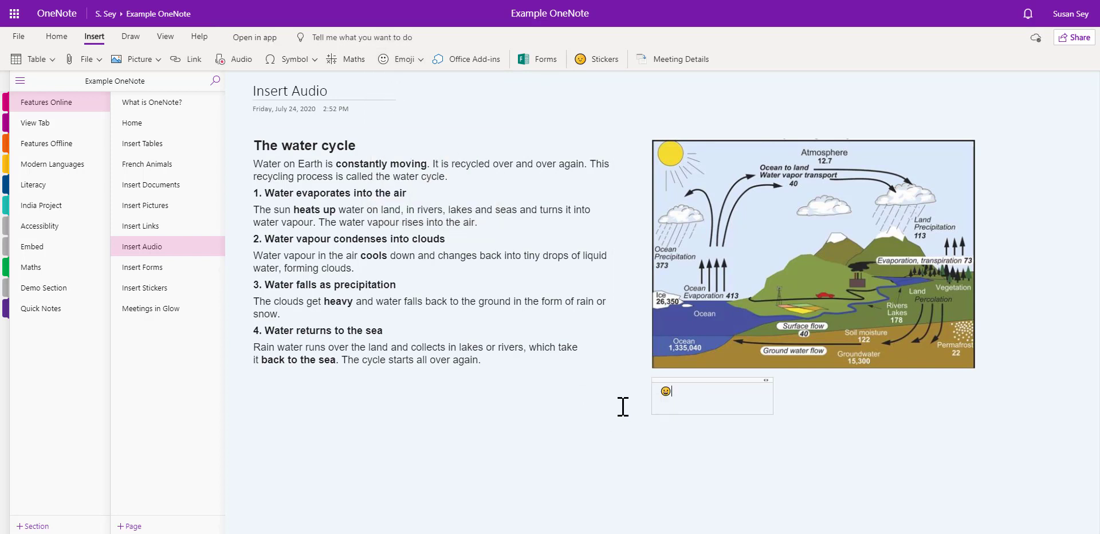
drag(690, 377, 566, 350)
click(744, 419)
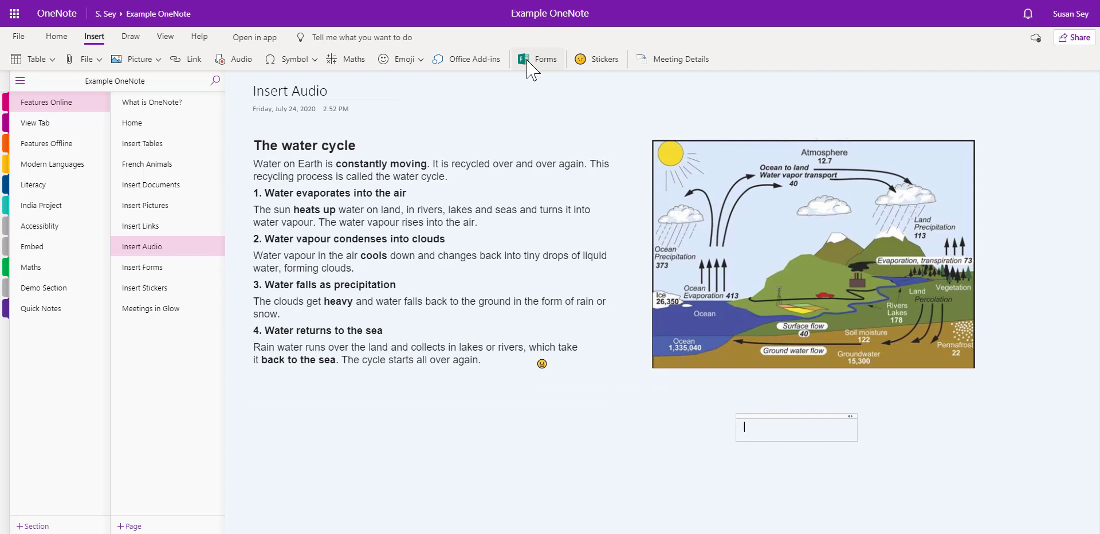
click(152, 267)
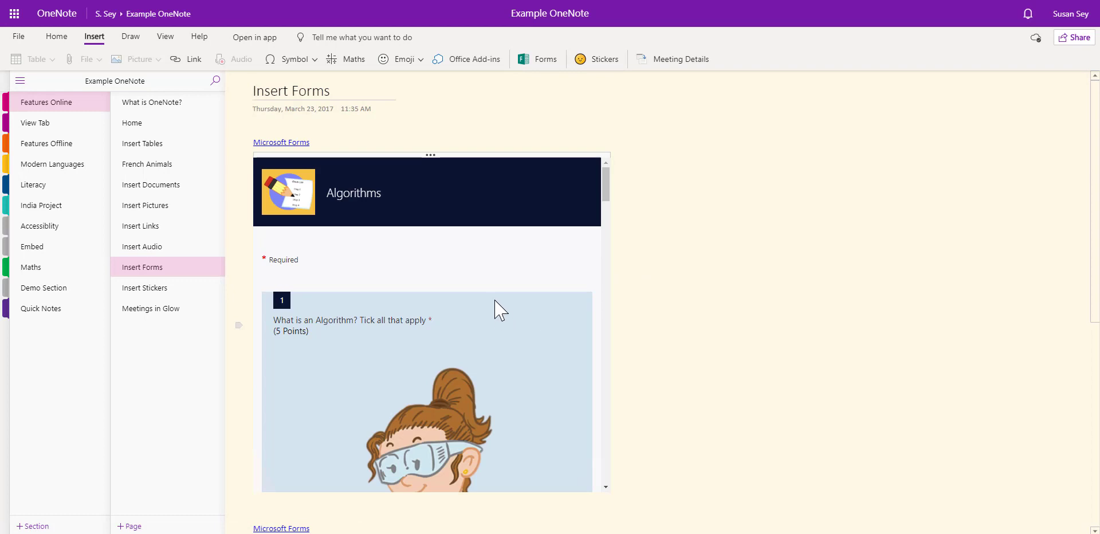
- Scroll through the embedded Algorithms quiz, then start an empty note beside it and bring up Forms
scroll(497, 309, down, 3)
scroll(495, 302, down, 10)
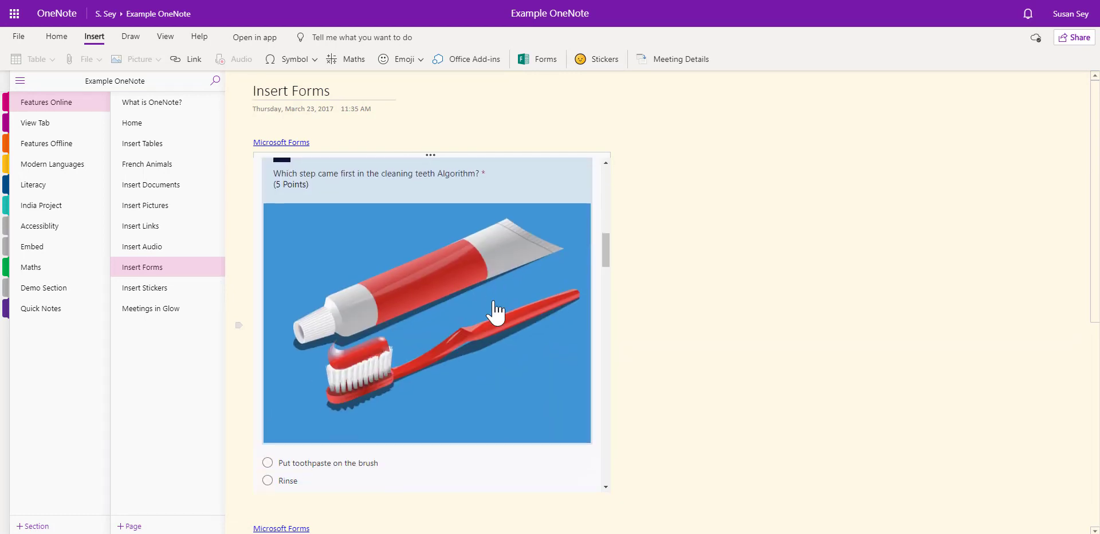
scroll(494, 305, down, 10)
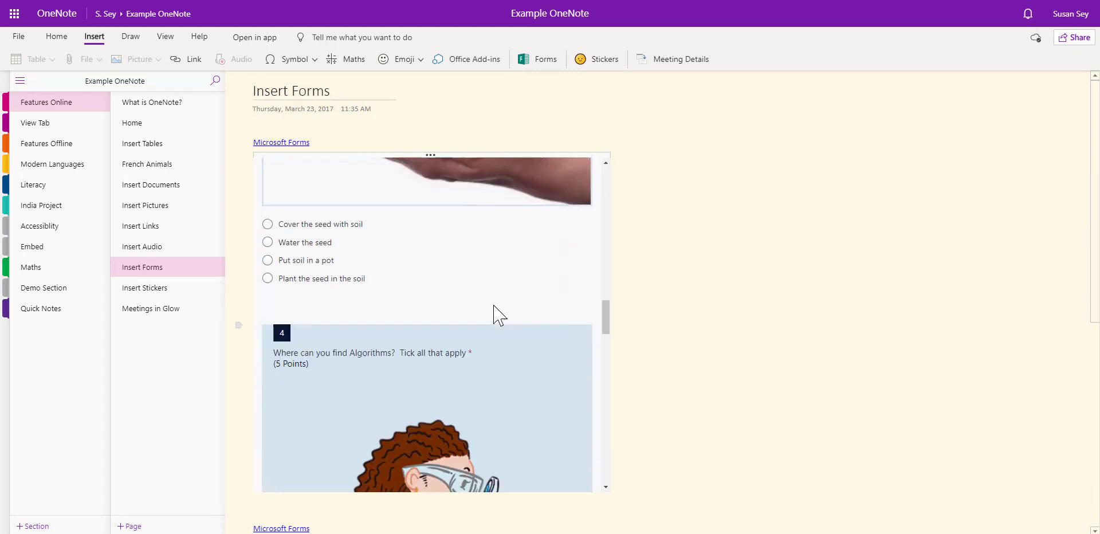
scroll(495, 313, down, 5)
scroll(494, 312, up, 6)
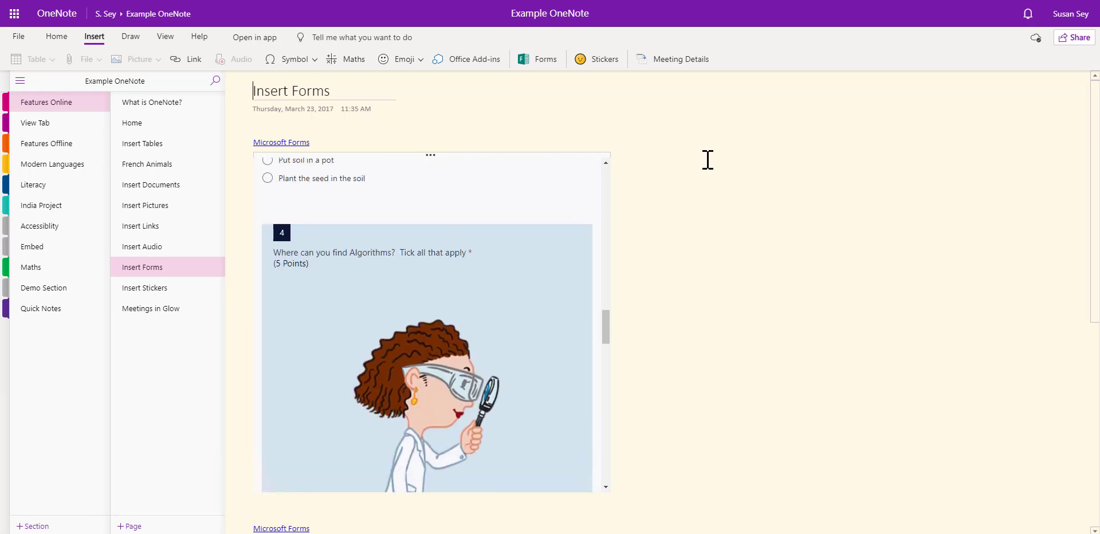
key(Up)
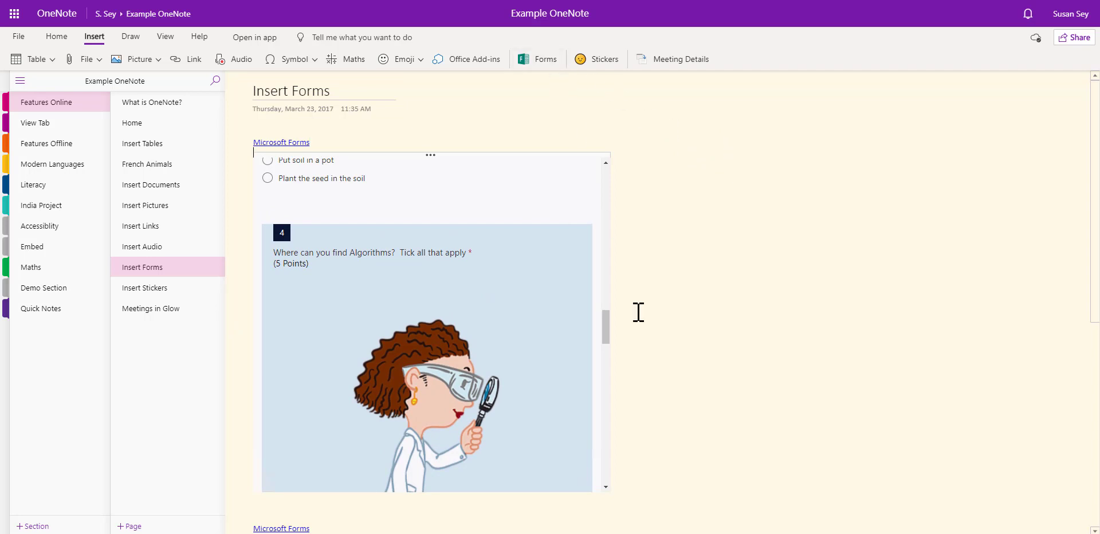
click(817, 250)
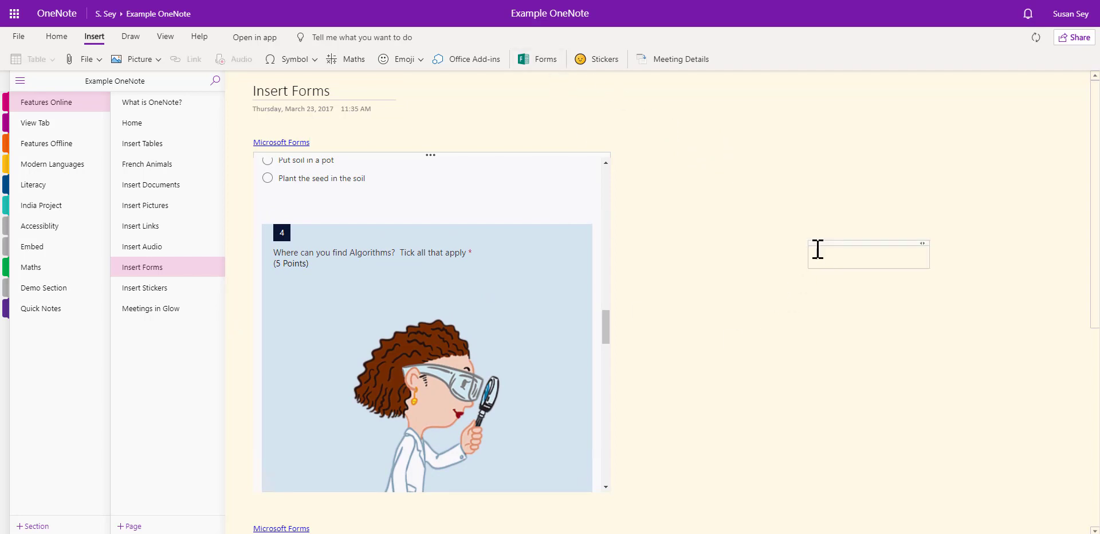
click(542, 64)
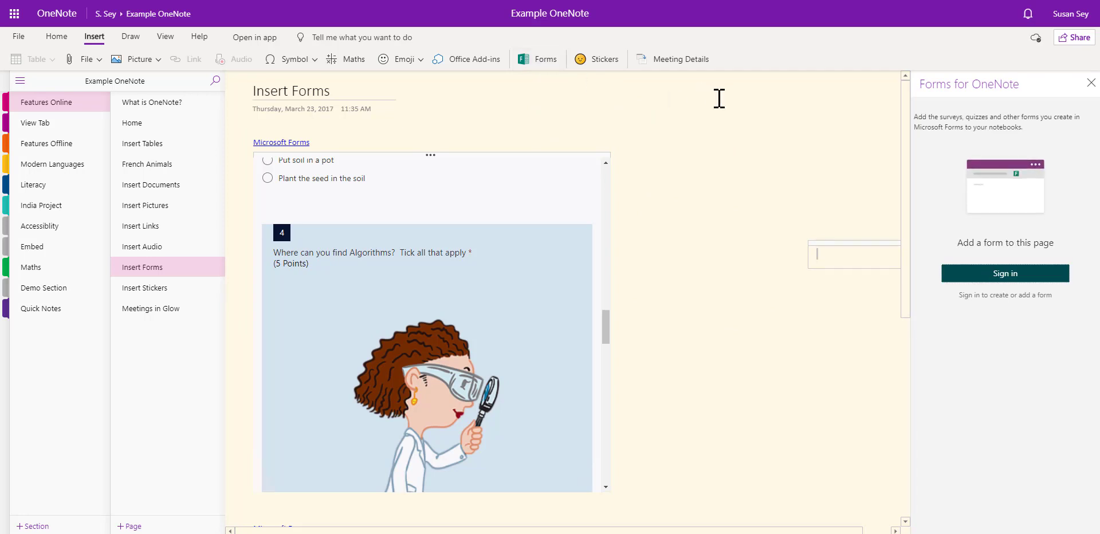
- Sign in to Forms for OneNote and insert the Romeo and Juliet quiz from My forms
click(1018, 275)
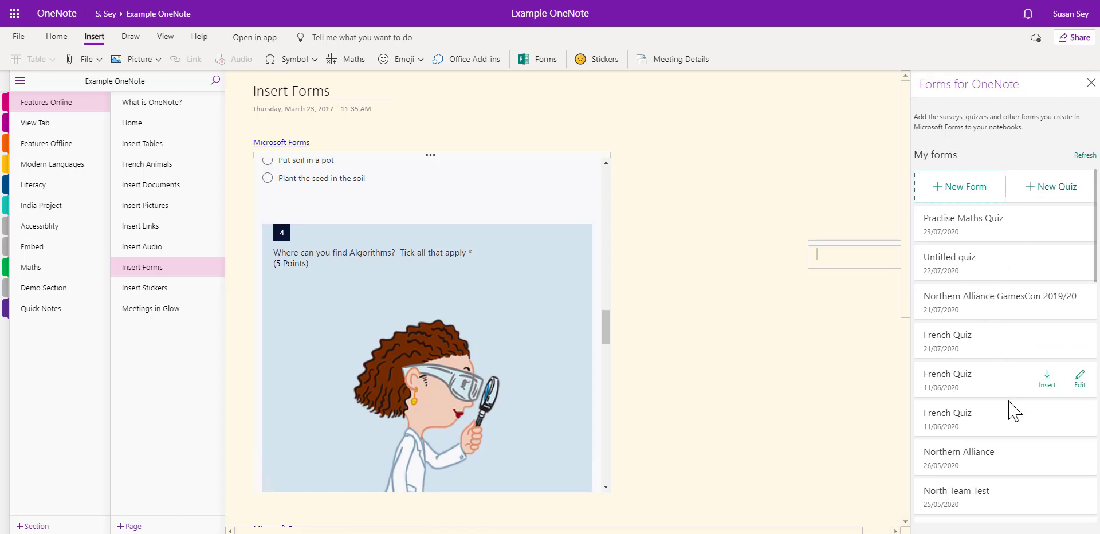
scroll(1014, 411, down, 4)
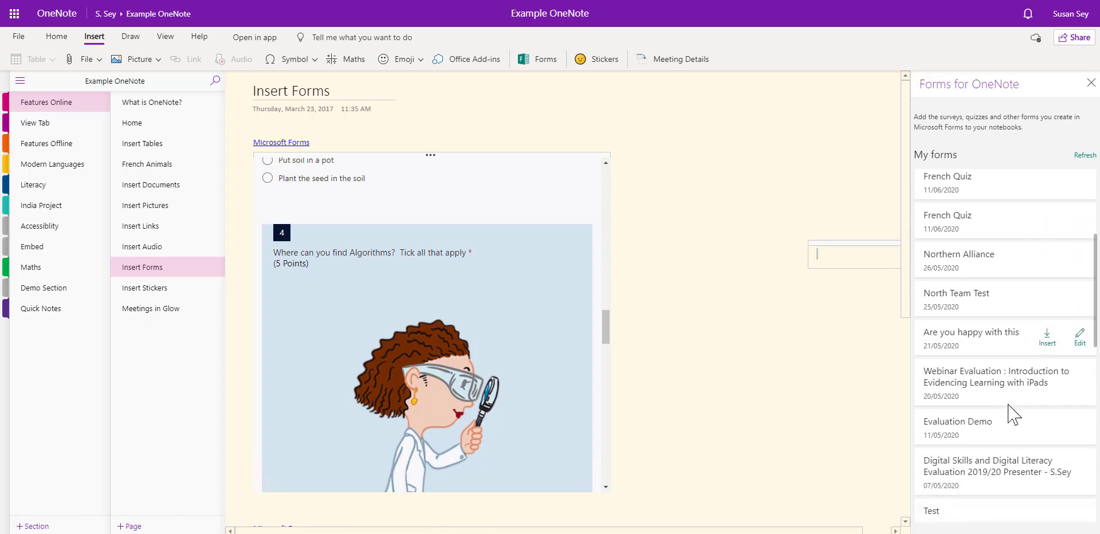
scroll(1011, 414, down, 4)
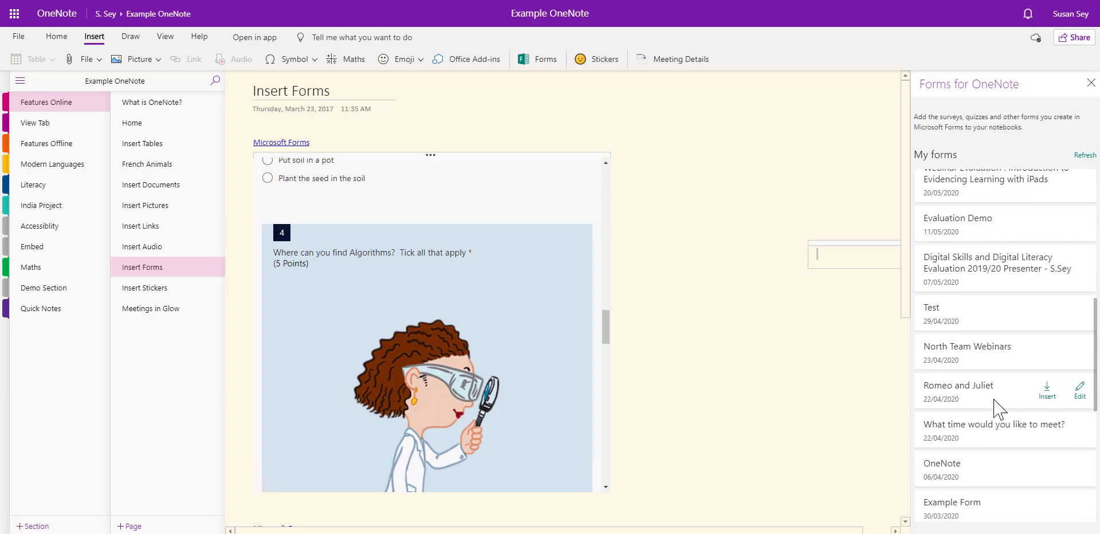
click(1047, 400)
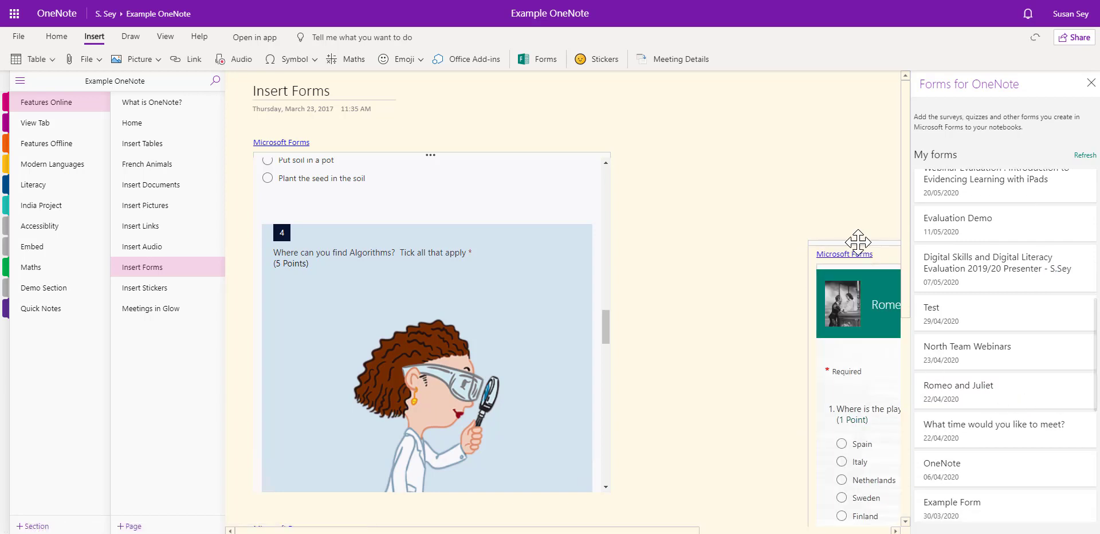
- Move the Romeo and Juliet quiz beside the Algorithms quiz, close the Forms pane, and scroll both
drag(857, 242, 673, 145)
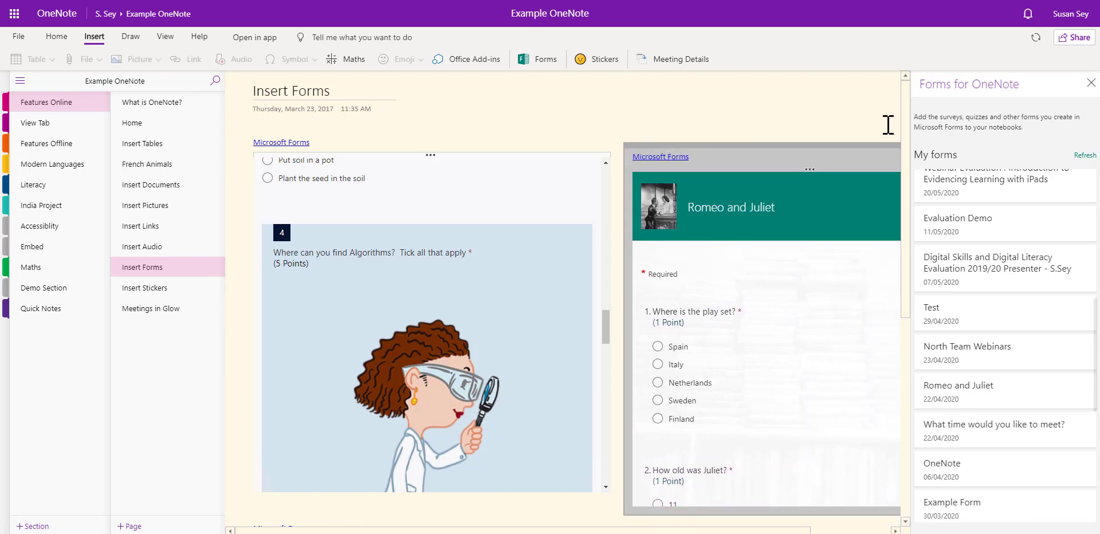
click(1090, 82)
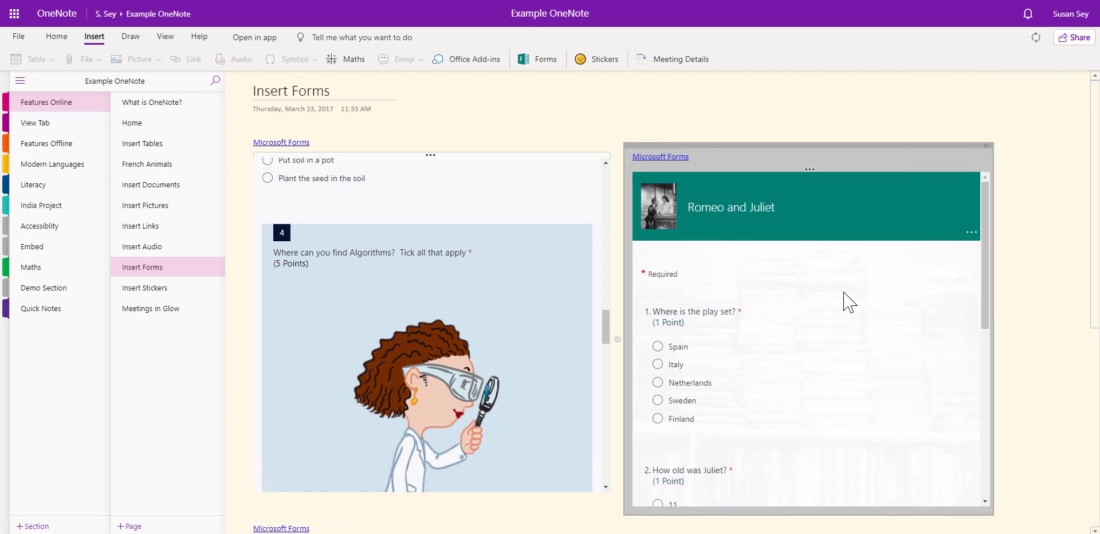
scroll(836, 332, down, 7)
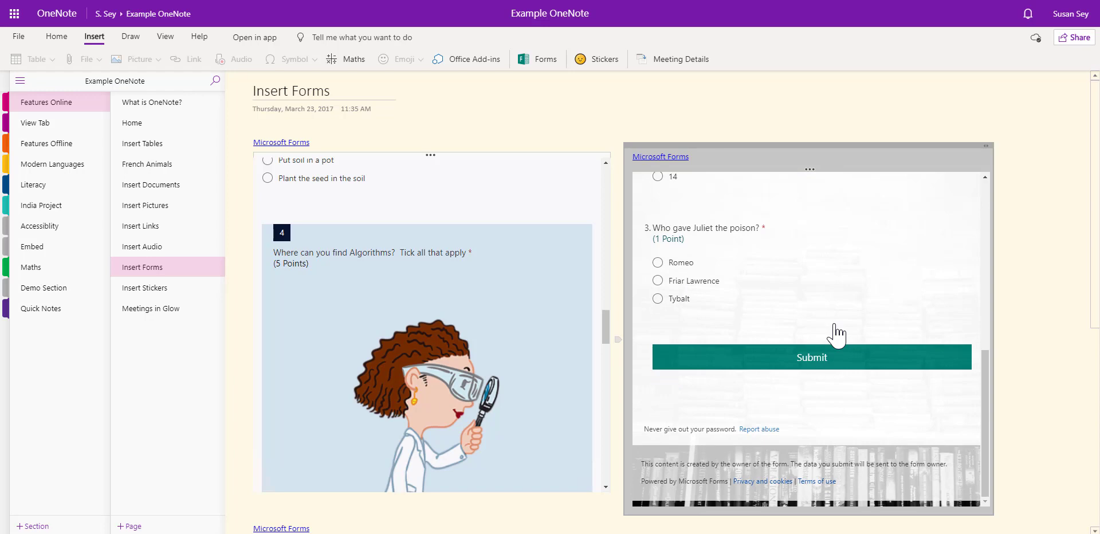
scroll(836, 332, down, 8)
scroll(836, 315, up, 10)
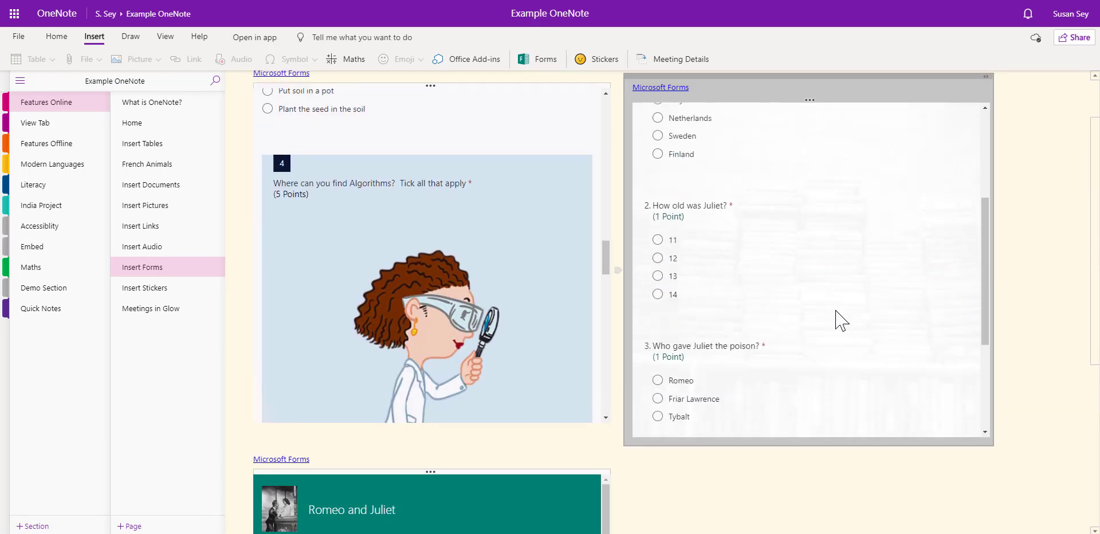
scroll(840, 321, up, 4)
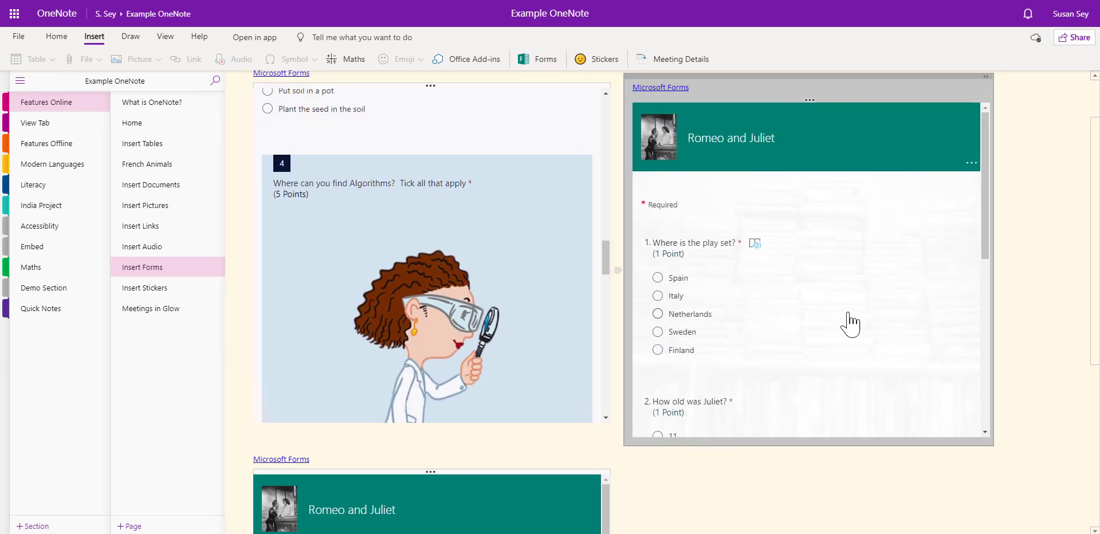
scroll(850, 325, up, 2)
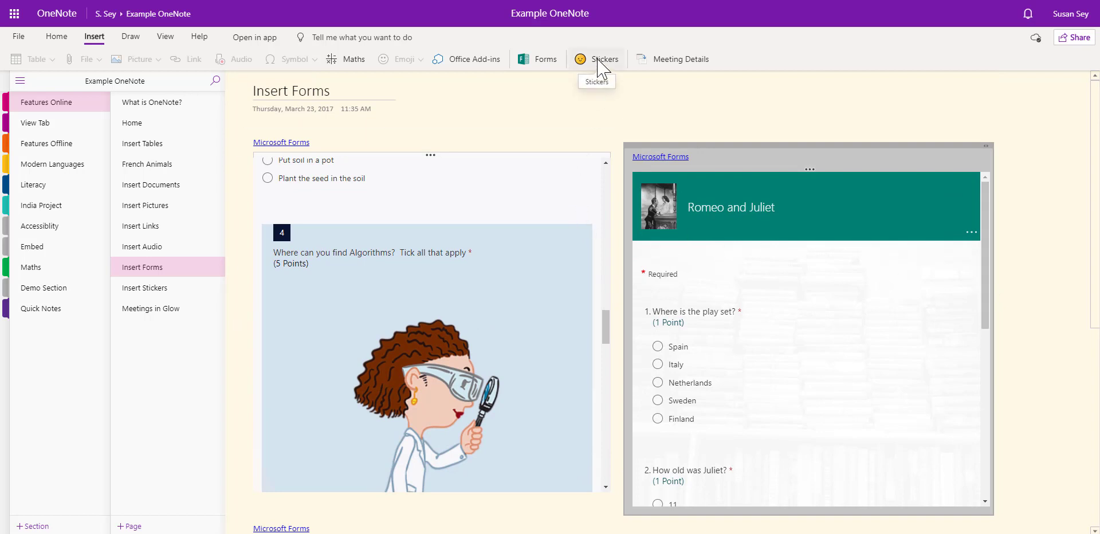
- On the Insert Stickers page, open the sticker gallery and show the Mixed vegetables pack
click(170, 294)
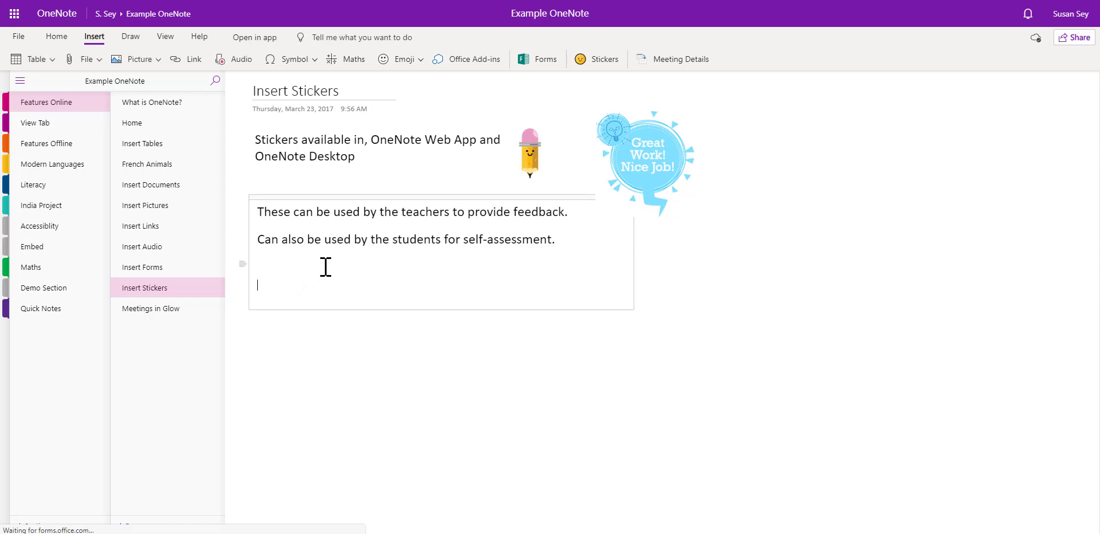
click(596, 64)
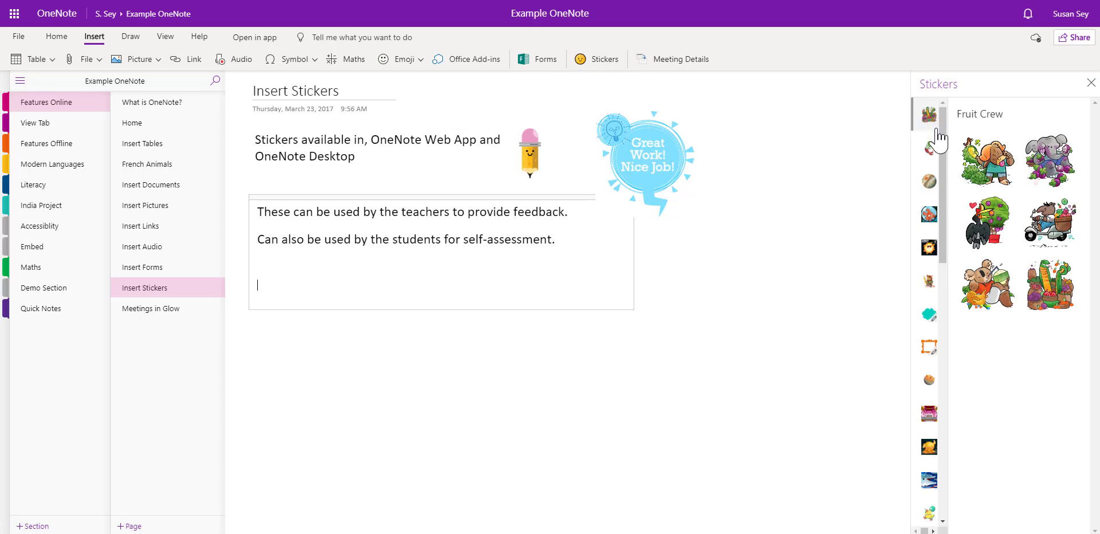
drag(944, 257, 977, 471)
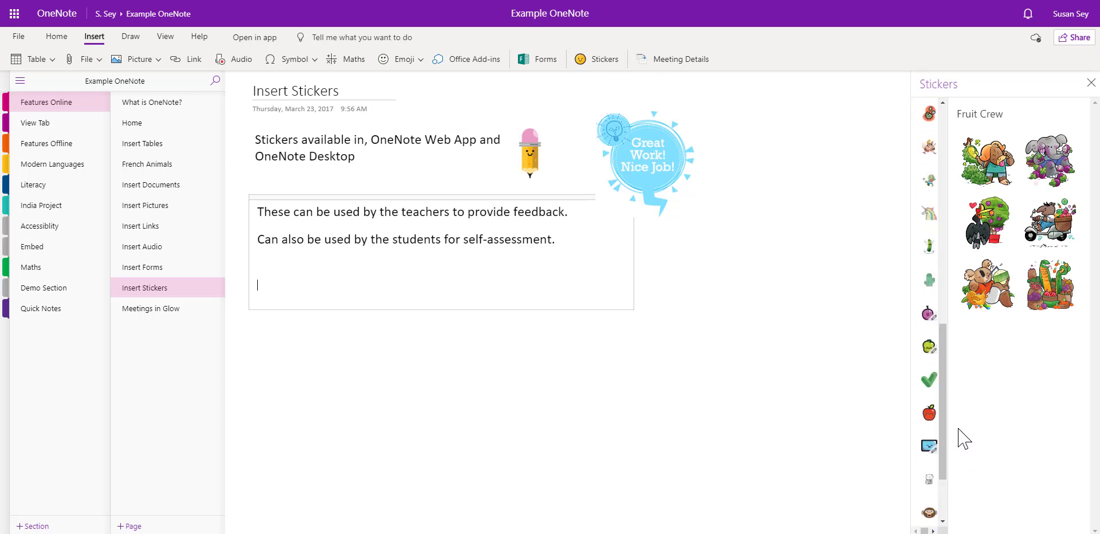
click(930, 347)
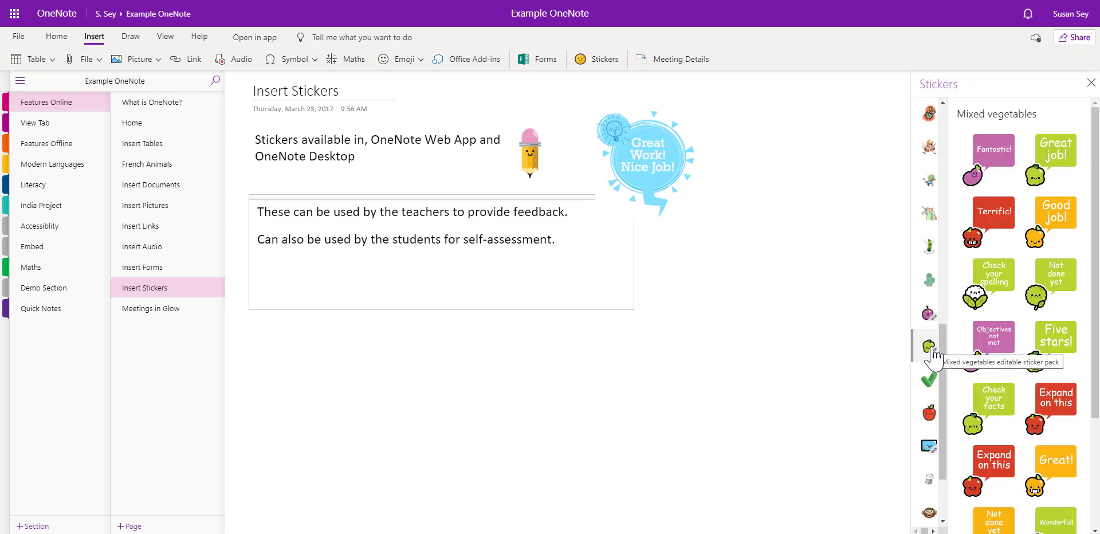
- Recaption the Terrific! apple sticker to 'Remember to use full stops', insert it, and enlarge it slightly
click(1004, 227)
drag(1003, 234, 966, 235)
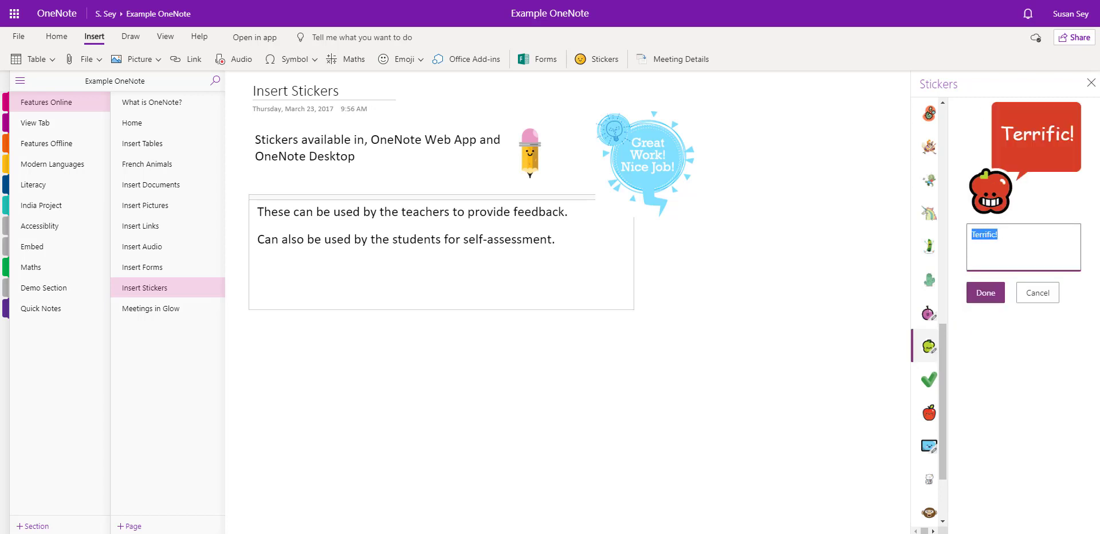
key(BackSpace)
text(Remember)
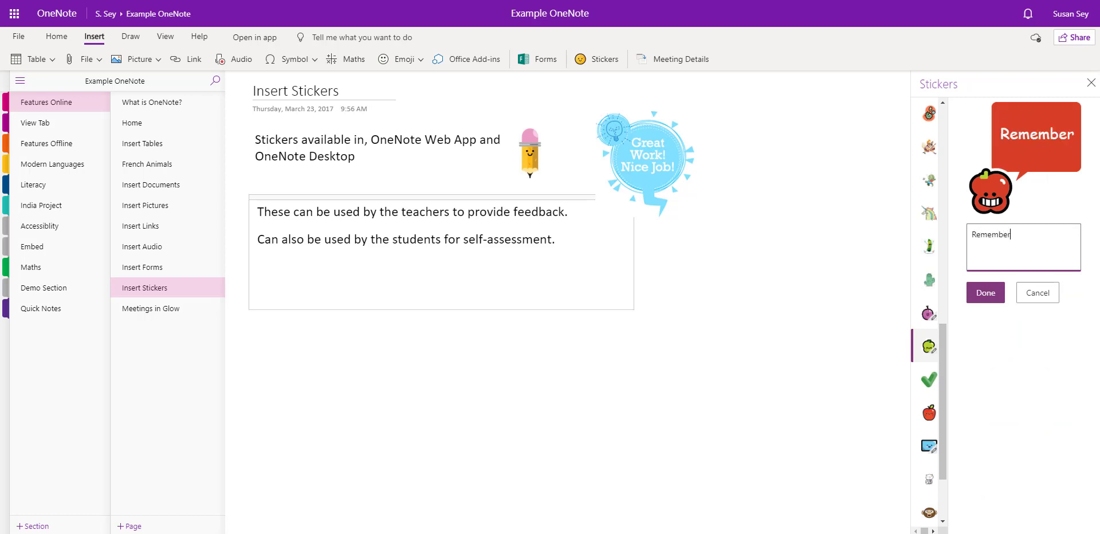
text( to use full )
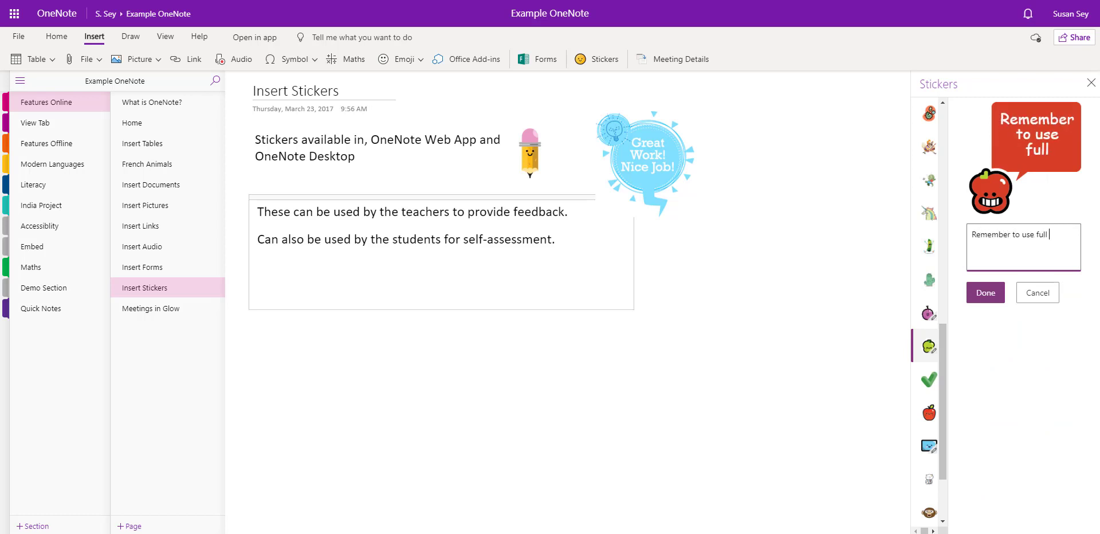
text(stops)
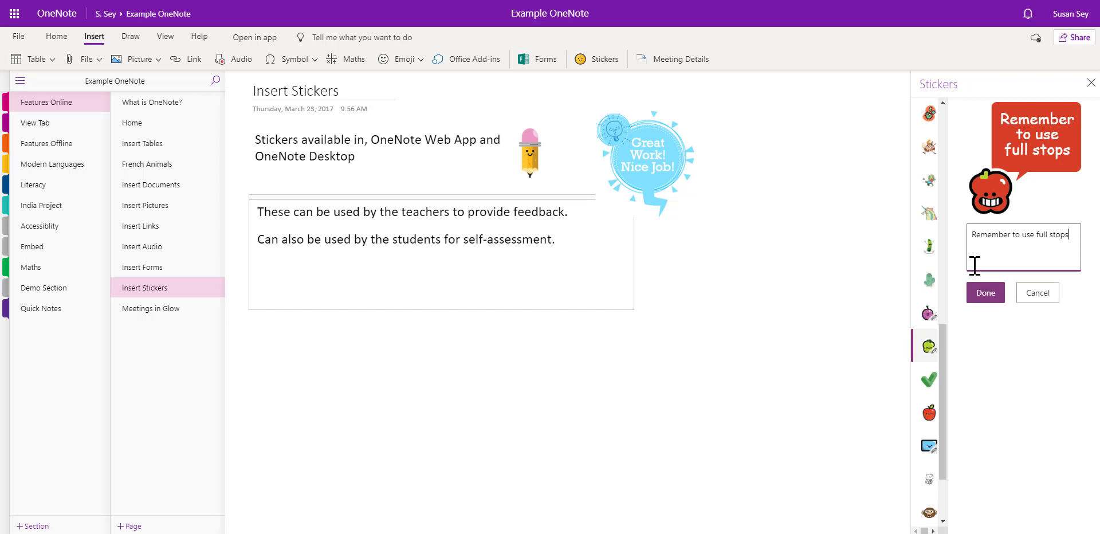
click(997, 295)
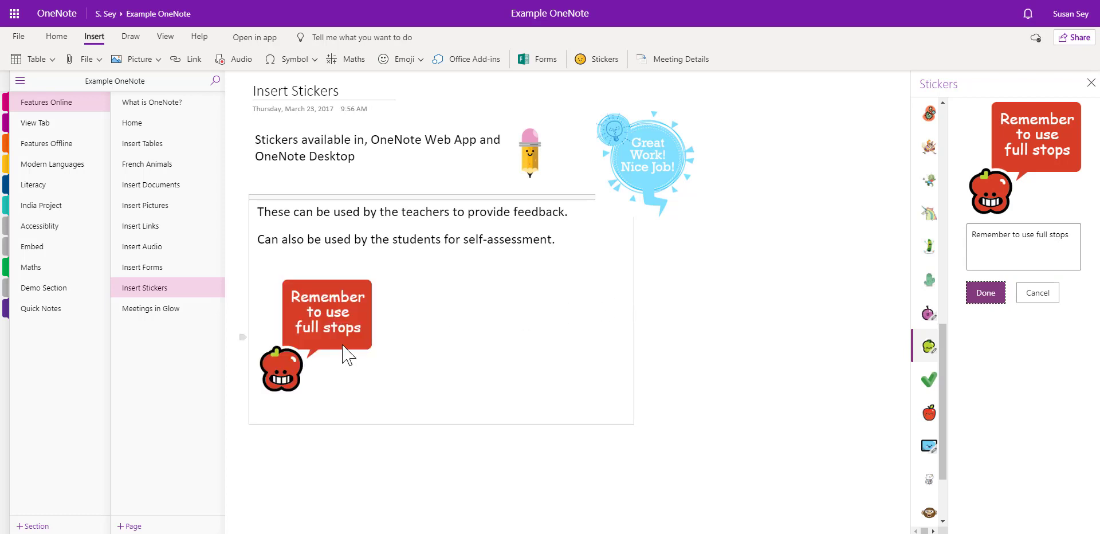
click(362, 372)
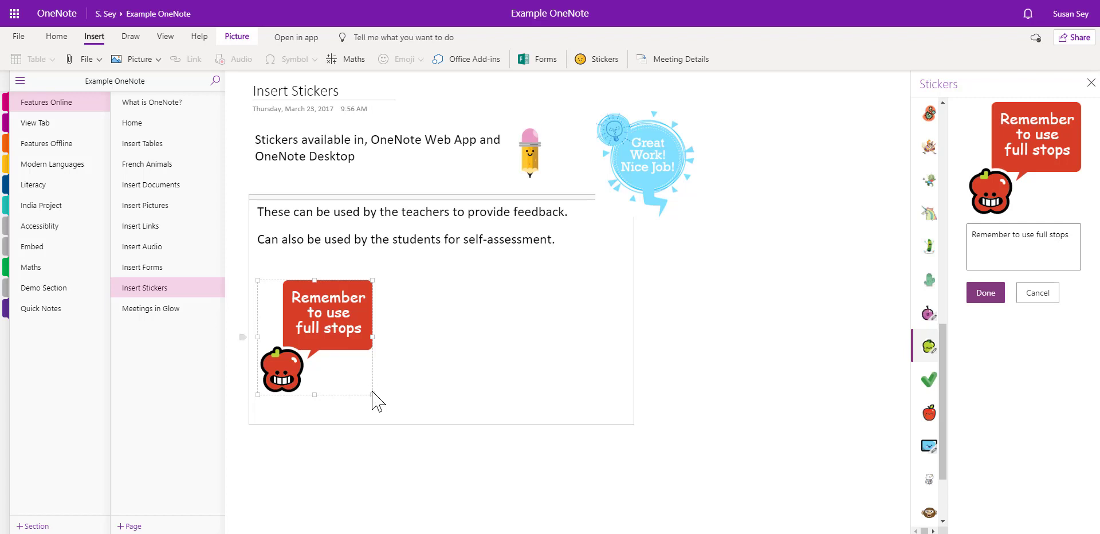
mouse_move(372, 394)
mouse_down()
mouse_move(312, 410)
mouse_move(319, 356)
mouse_move(372, 407)
mouse_up()
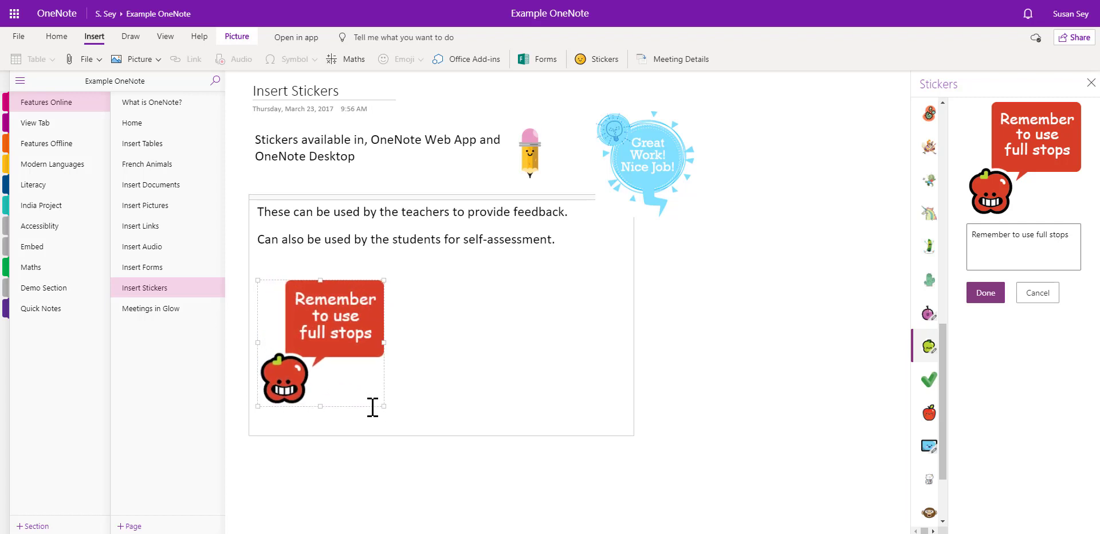
click(735, 255)
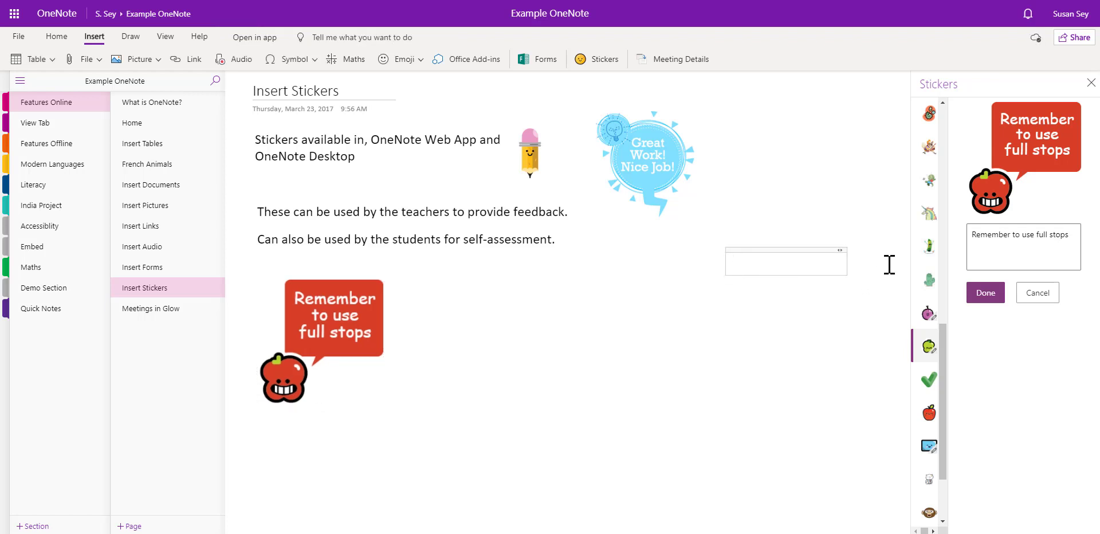
- Insert the Silly Supplies Happy crayon sticker, move it beside the apple in the feedback note, enlarge slightly
click(929, 246)
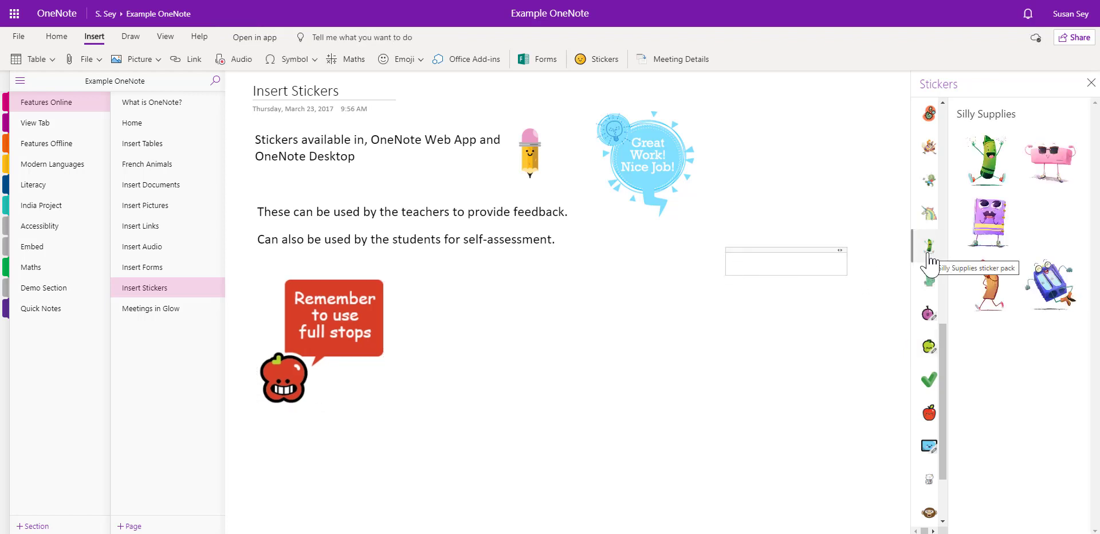
click(994, 166)
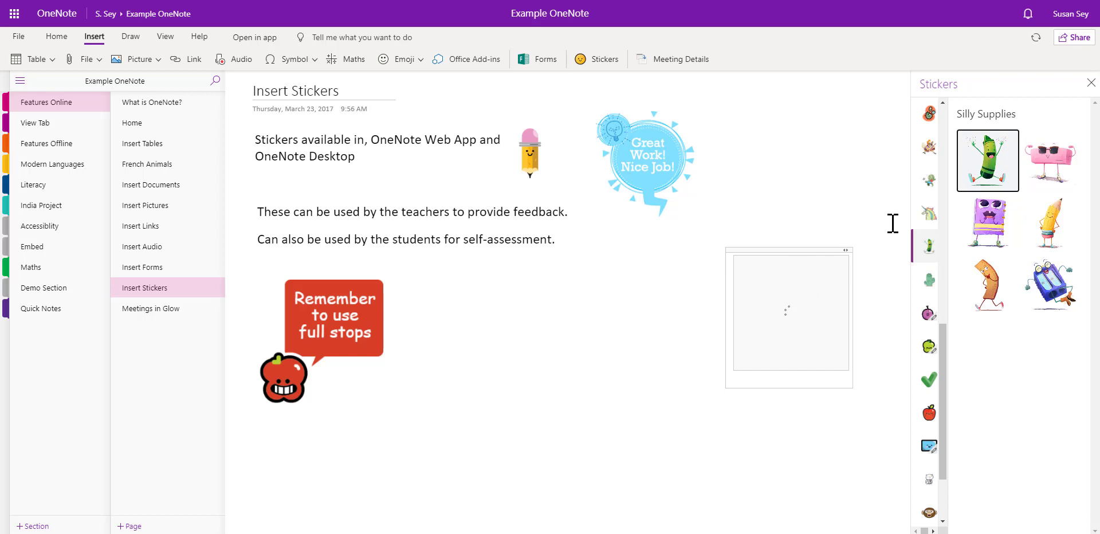
click(1091, 82)
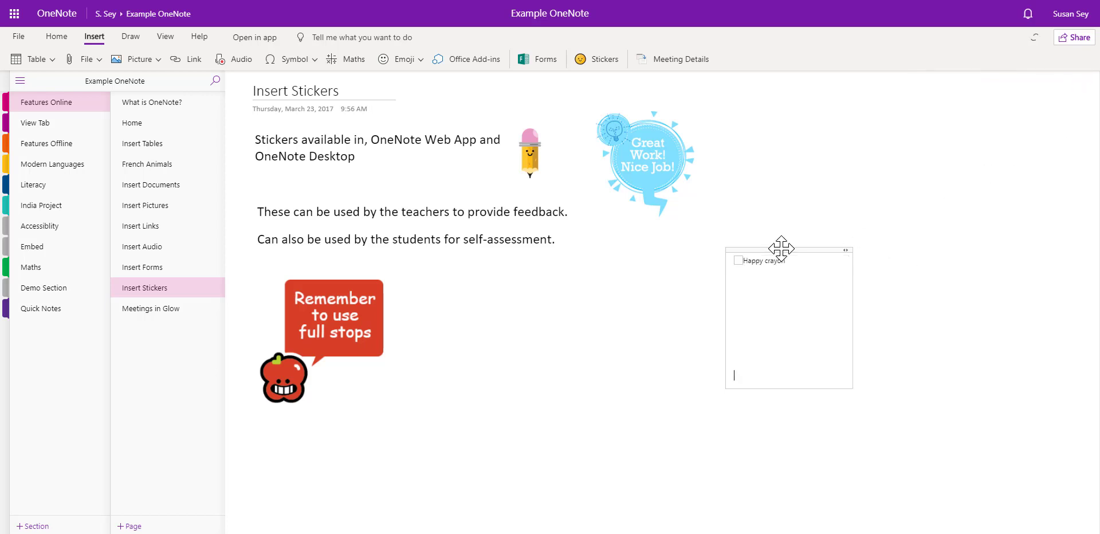
drag(776, 247, 663, 250)
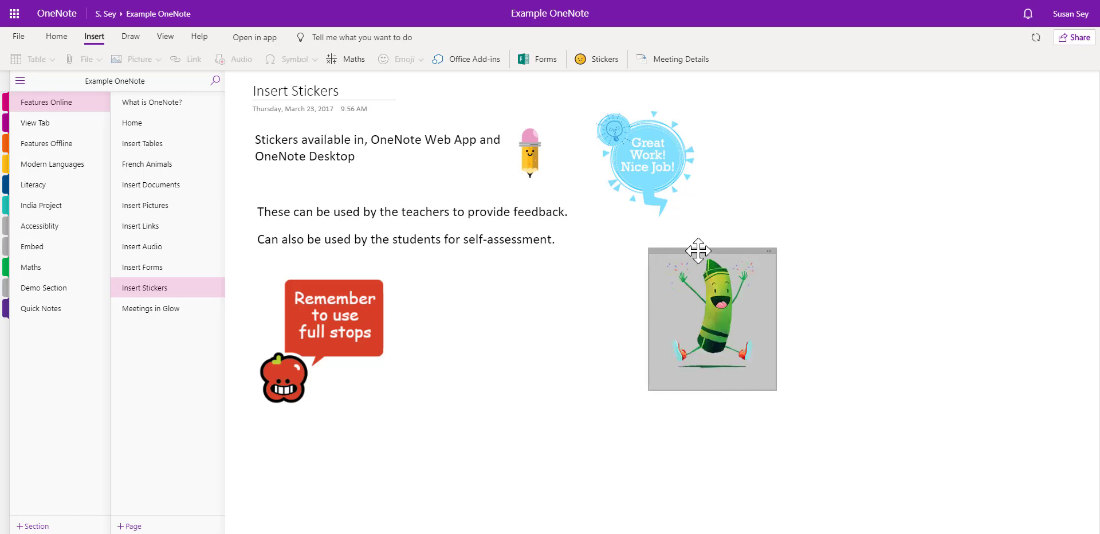
click(871, 211)
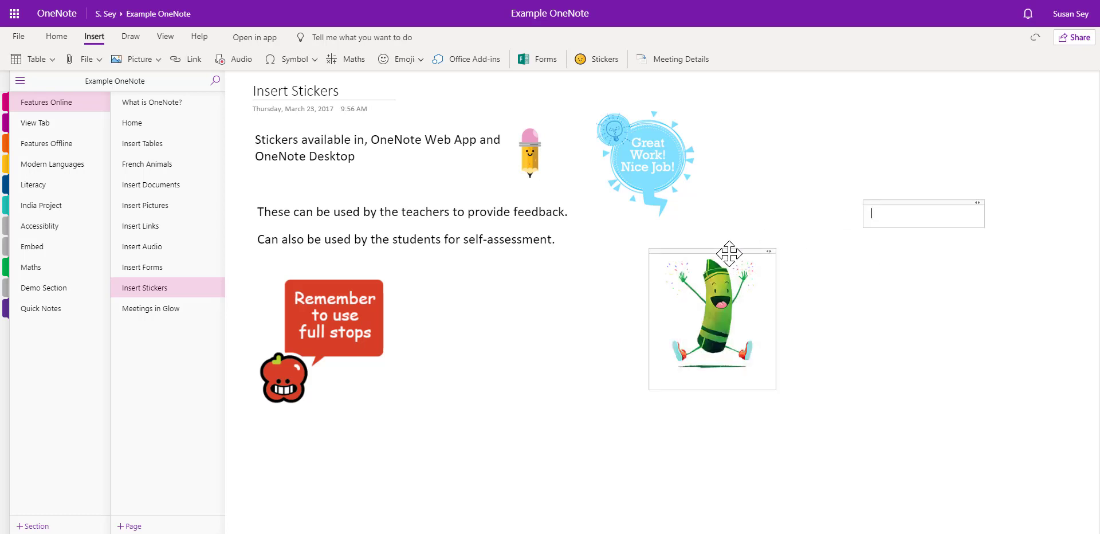
click(710, 270)
drag(726, 250, 561, 263)
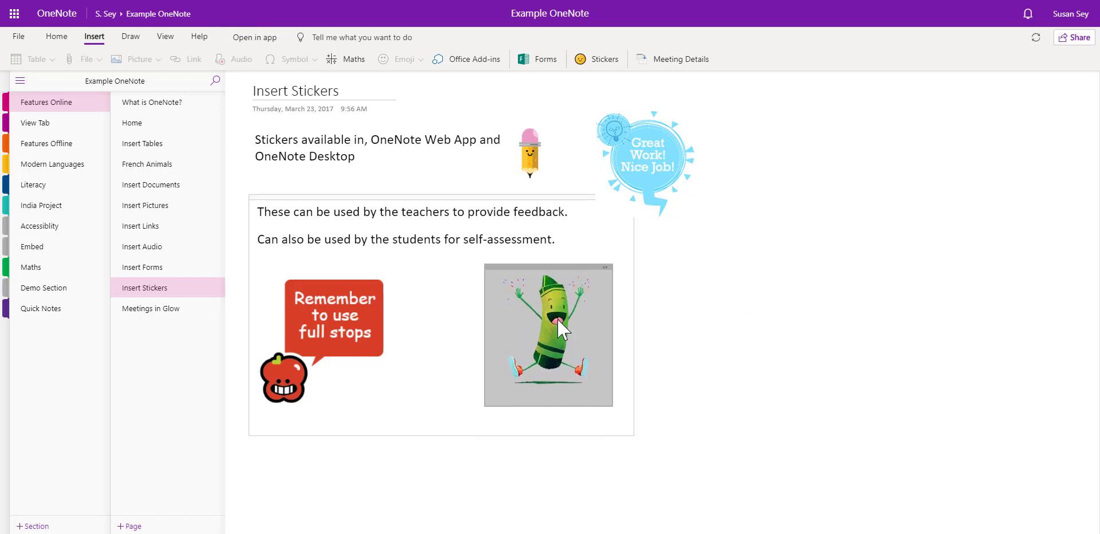
drag(607, 389, 626, 405)
click(782, 345)
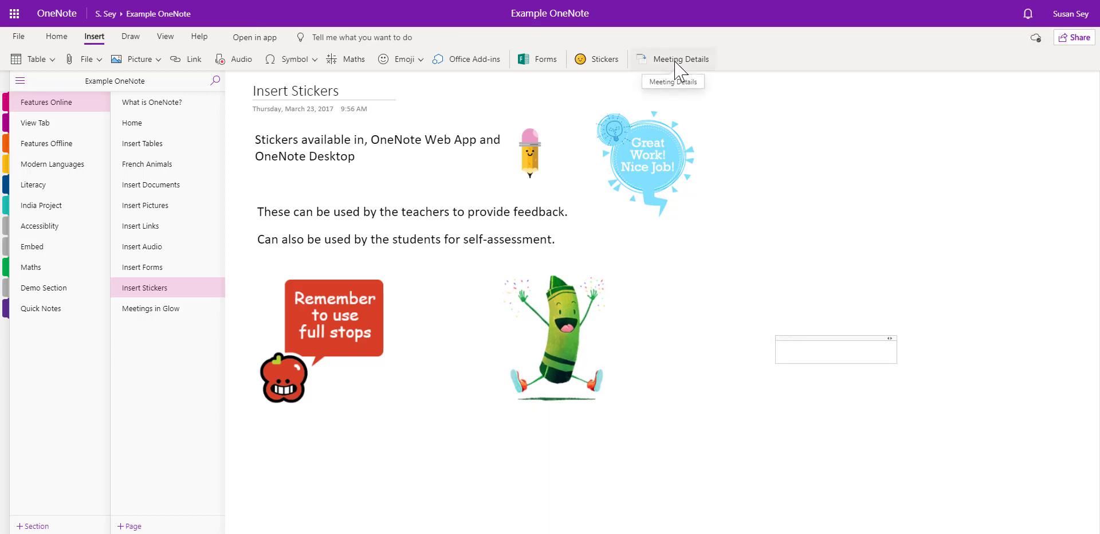
- On the Meetings in Glow page, insert the 23 July Team Catch Up Meeting details, agenda and Teams link
click(178, 312)
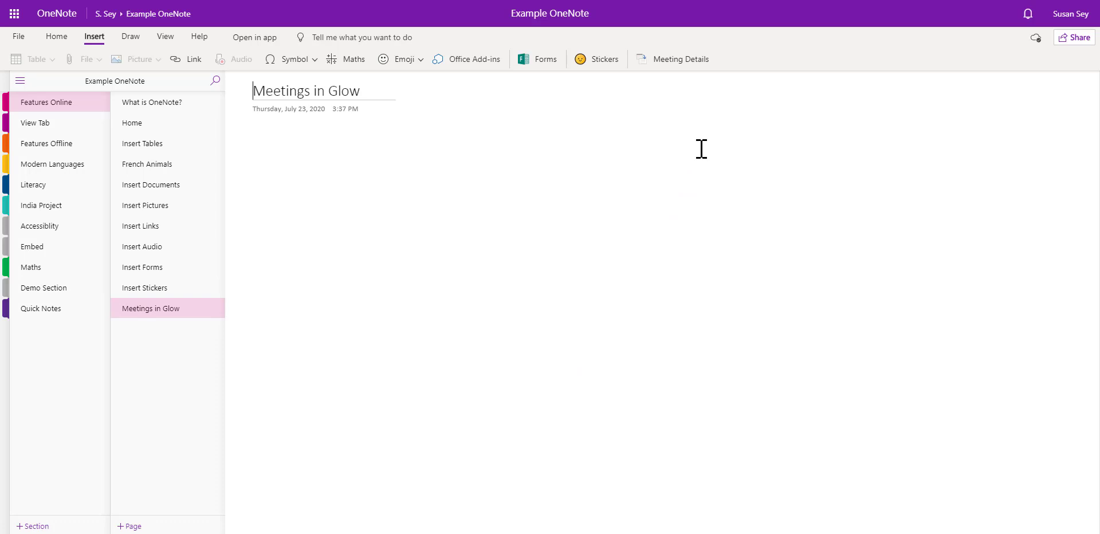
click(679, 59)
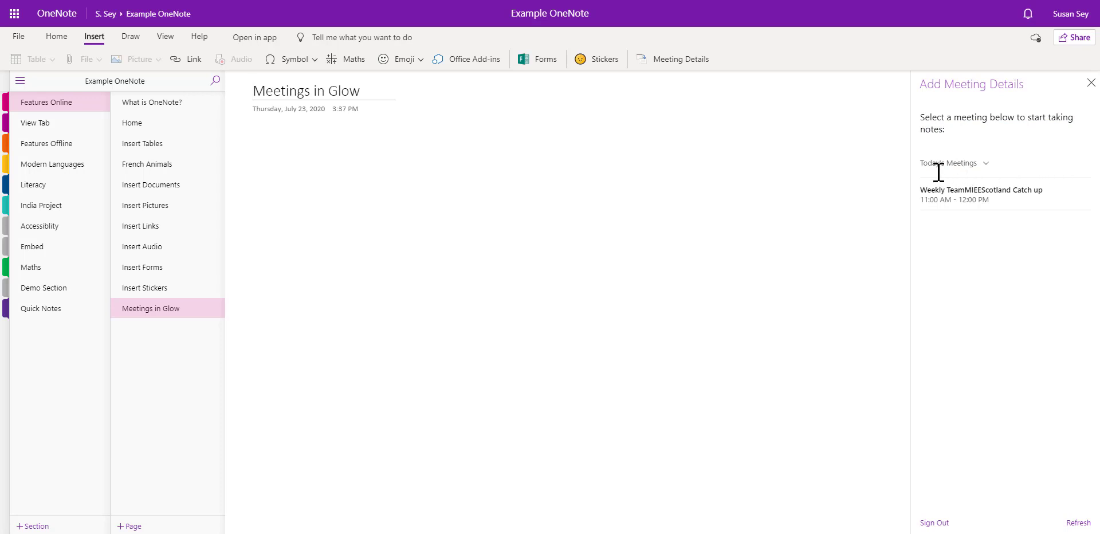
click(986, 164)
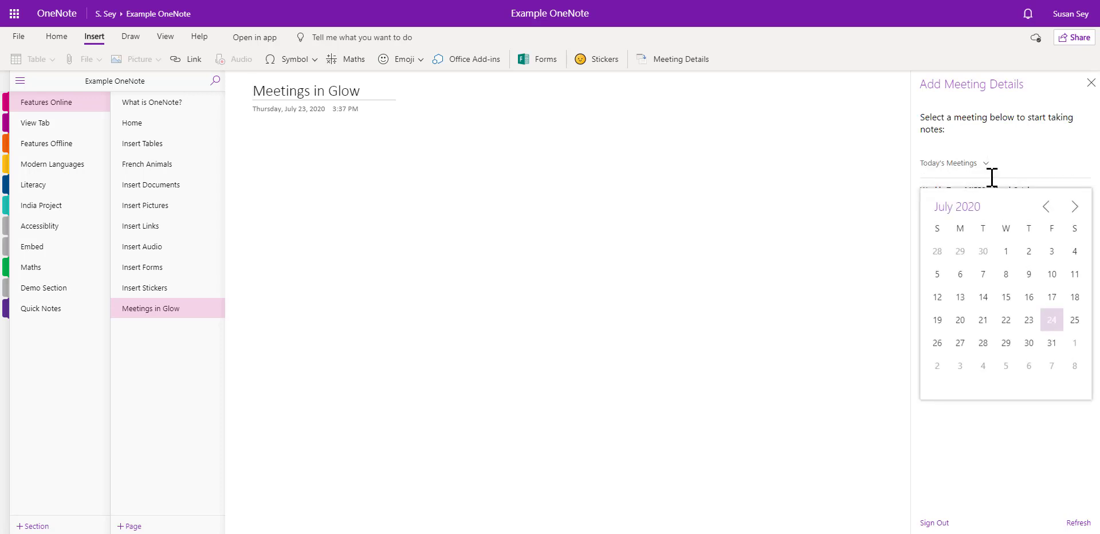
click(1031, 321)
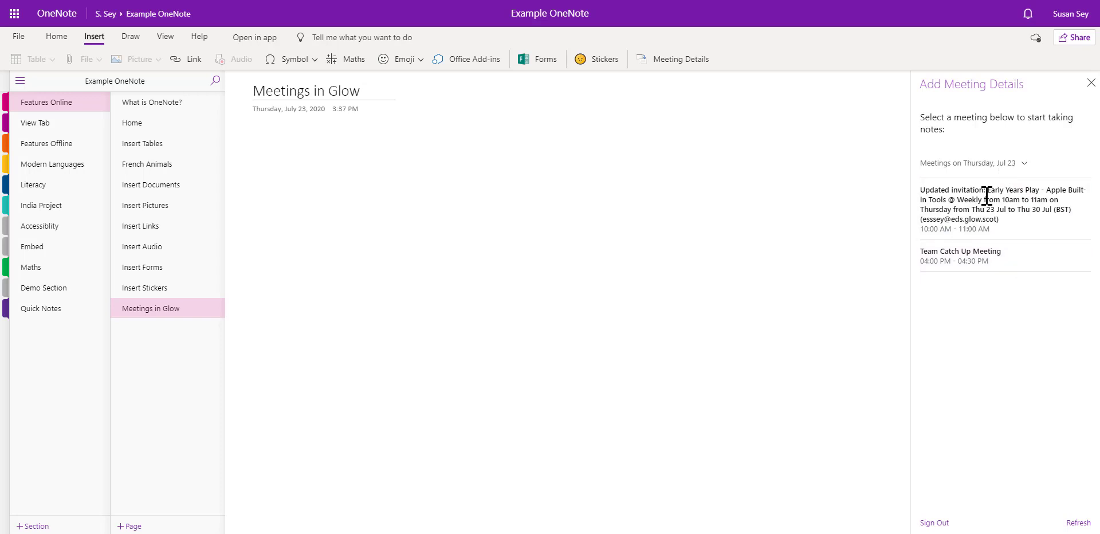
click(999, 259)
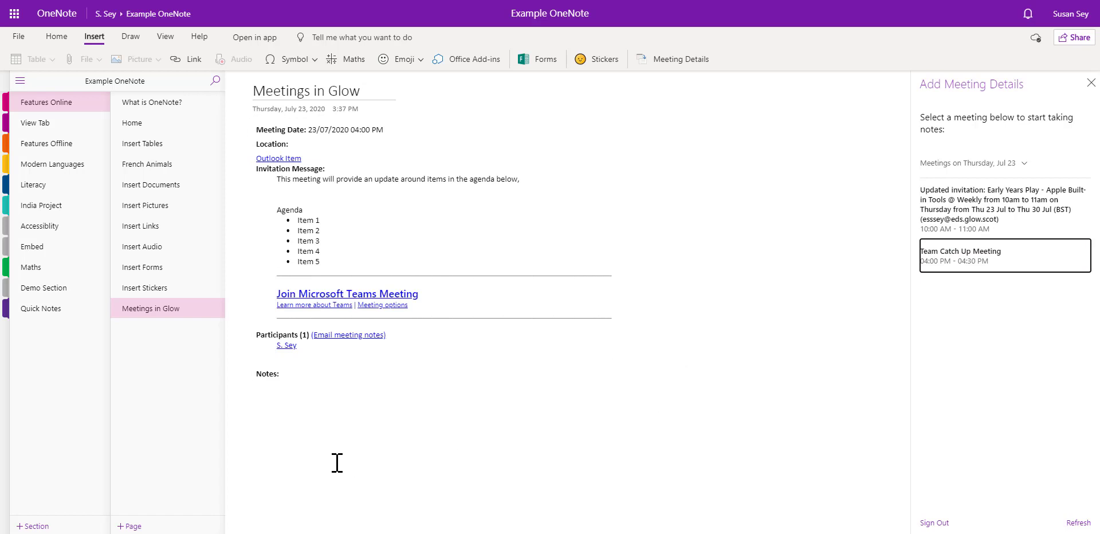
click(298, 378)
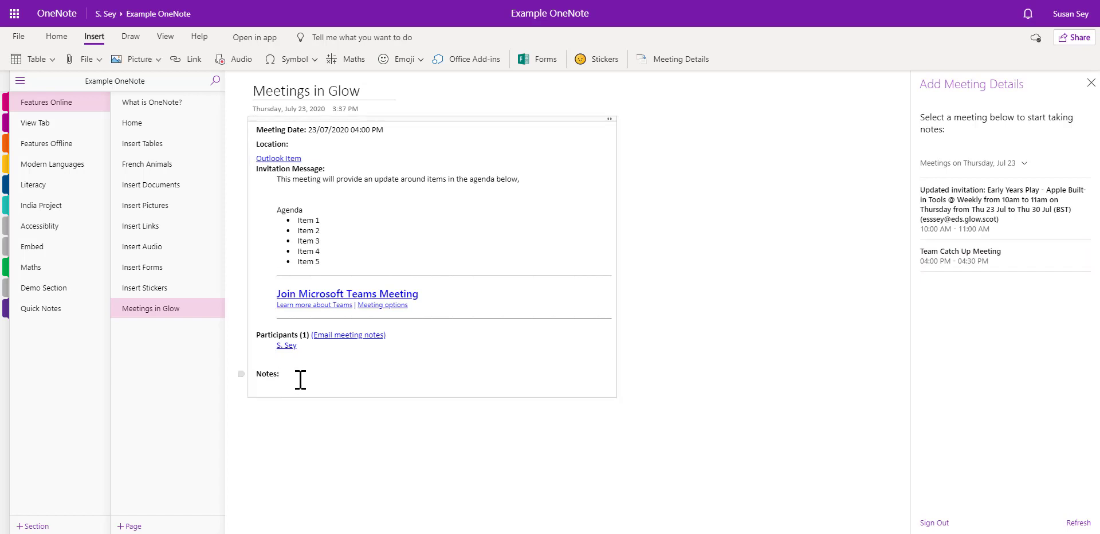